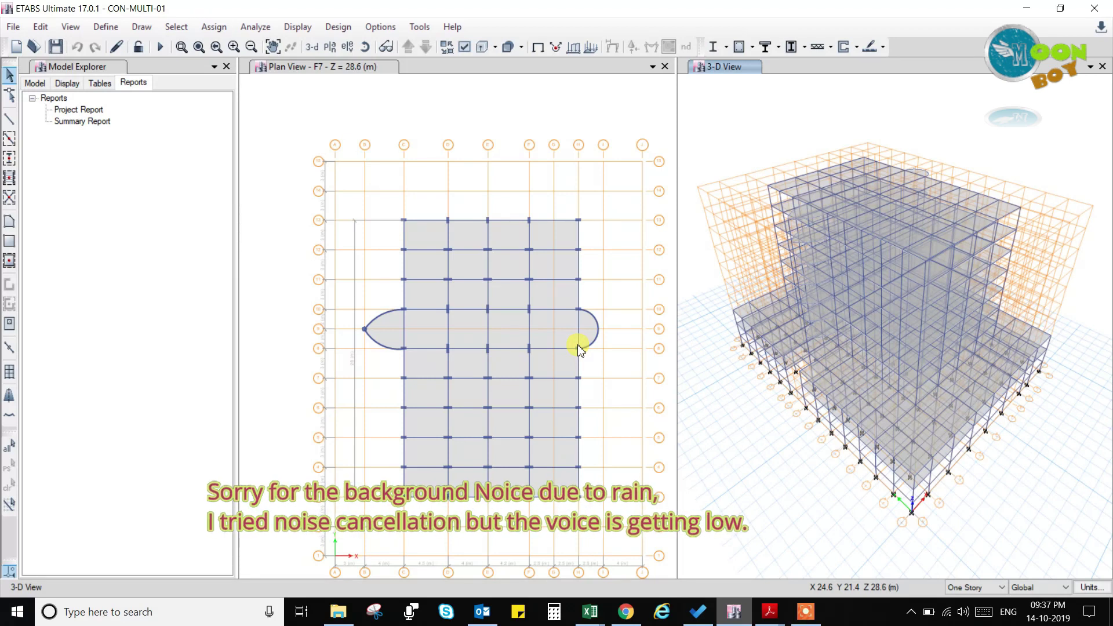
Modify mass source MsSrc1 to use specified load patterns only, excluding element self mass and additional mass
{"action": "left_click", "coordinate": [107, 27]}
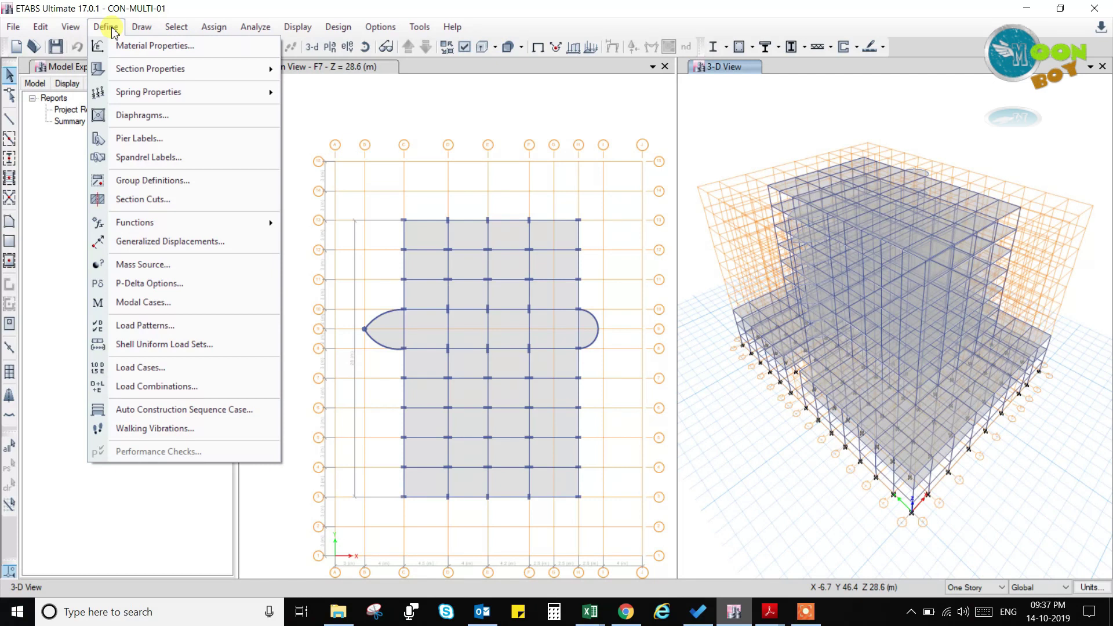
{"action": "left_click", "coordinate": [145, 264]}
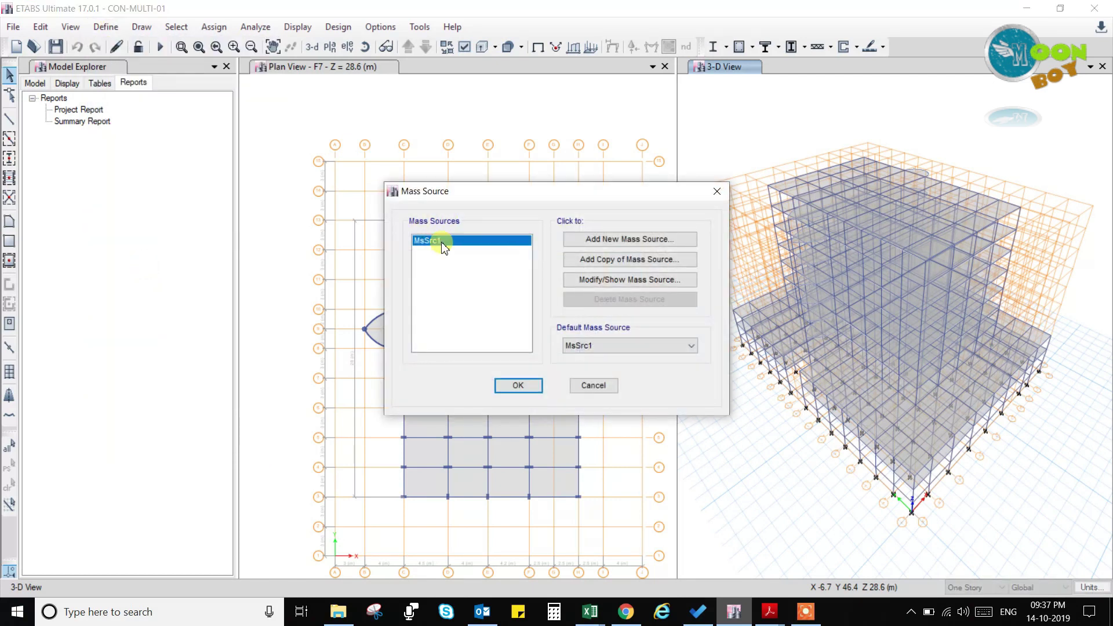
{"action": "left_click_drag", "start_coordinate": [482, 189], "coordinate": [316, 156]}
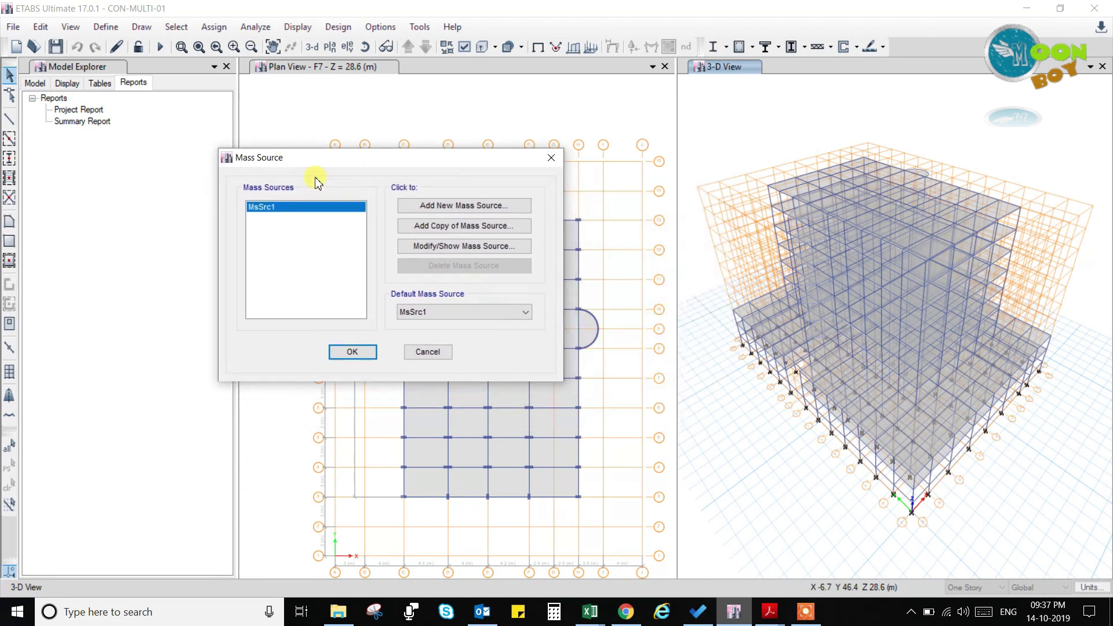
{"action": "left_click", "coordinate": [456, 252]}
{"action": "left_click_drag", "start_coordinate": [398, 163], "coordinate": [440, 120]}
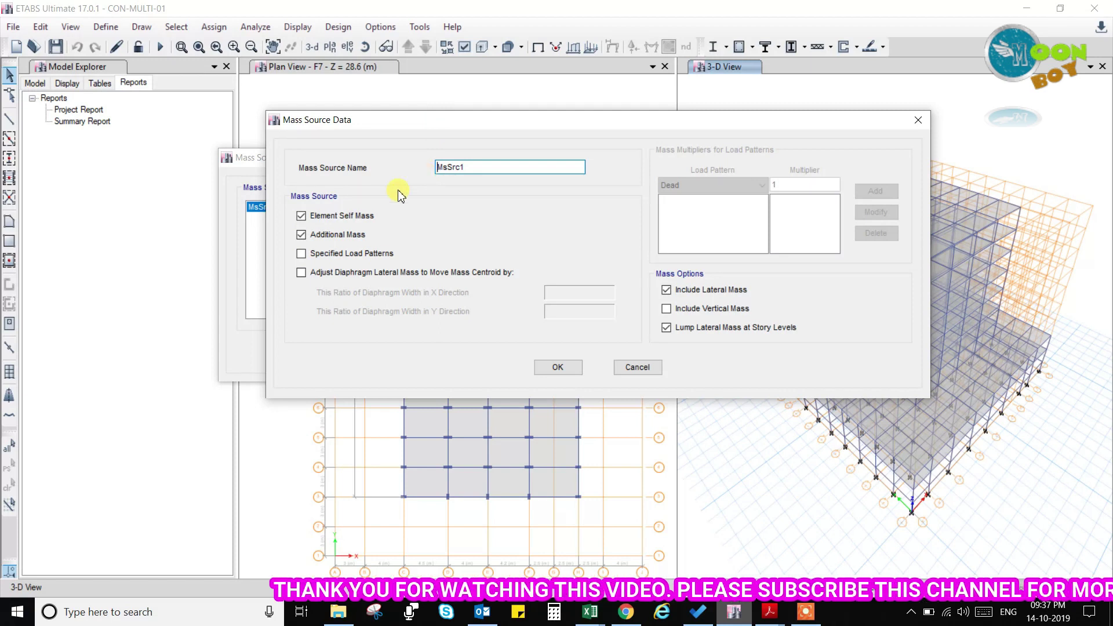
{"action": "left_click", "coordinate": [356, 254]}
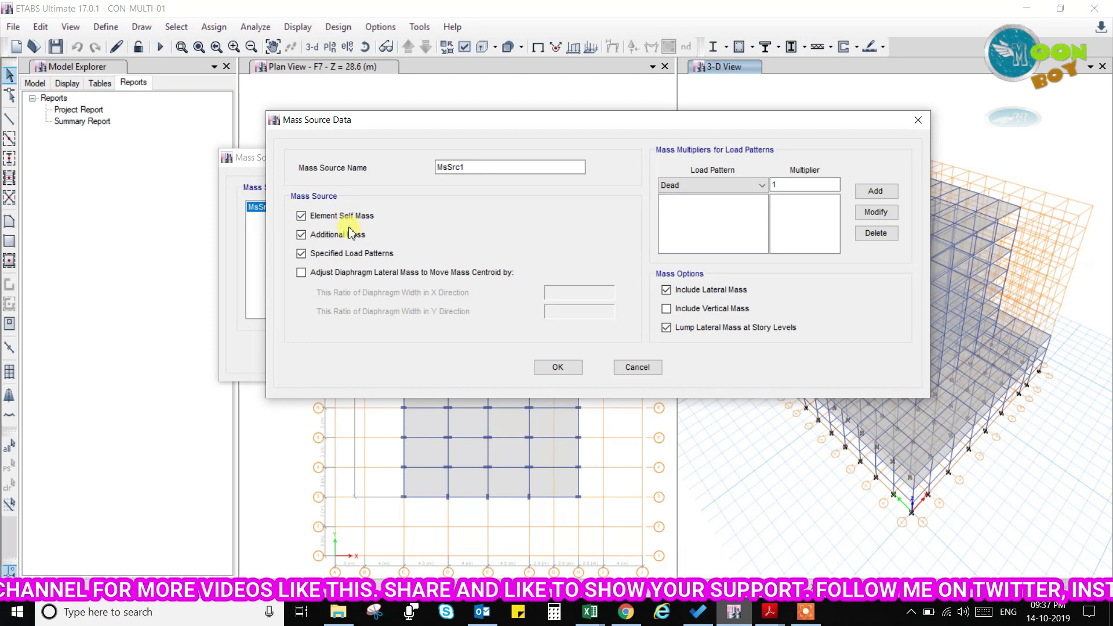
{"action": "left_click_drag", "start_coordinate": [553, 123], "coordinate": [468, 122]}
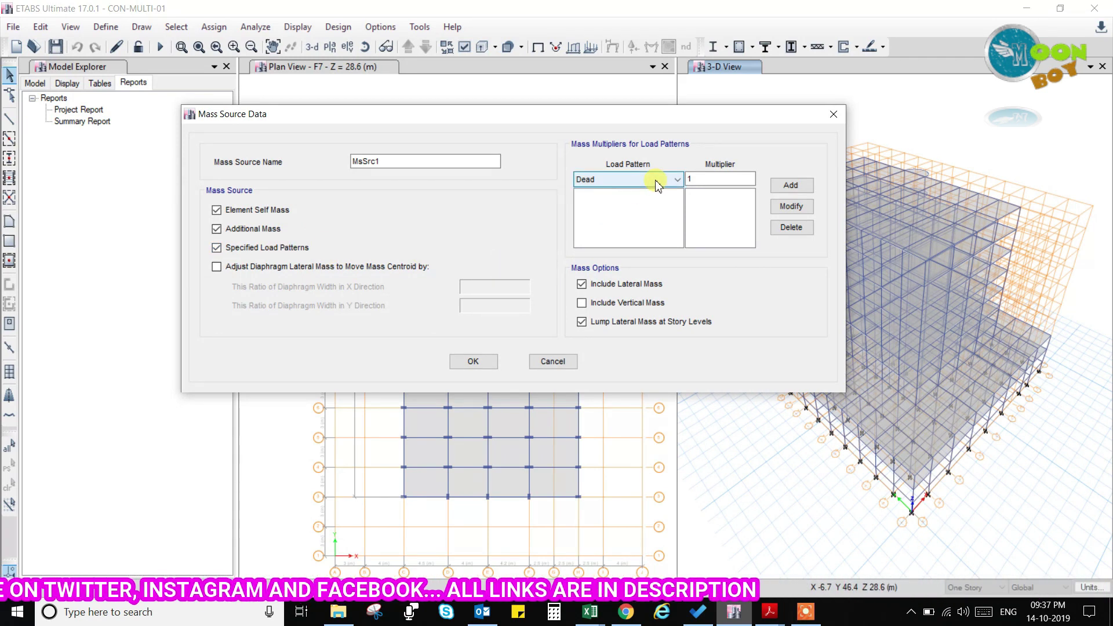
{"action": "left_click", "coordinate": [249, 211]}
{"action": "left_click", "coordinate": [258, 228]}
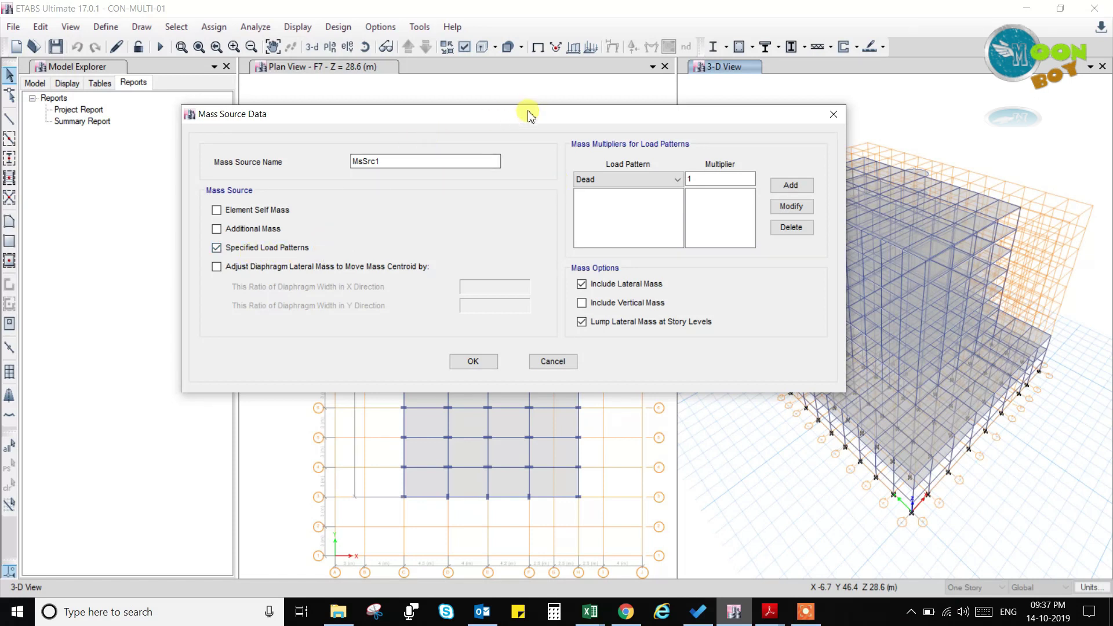
Add the Dead load pattern with a mass multiplier of 1, and choose Live as the next load pattern
{"action": "left_click_drag", "start_coordinate": [528, 114], "coordinate": [466, 122]}
{"action": "left_click", "coordinate": [598, 186]}
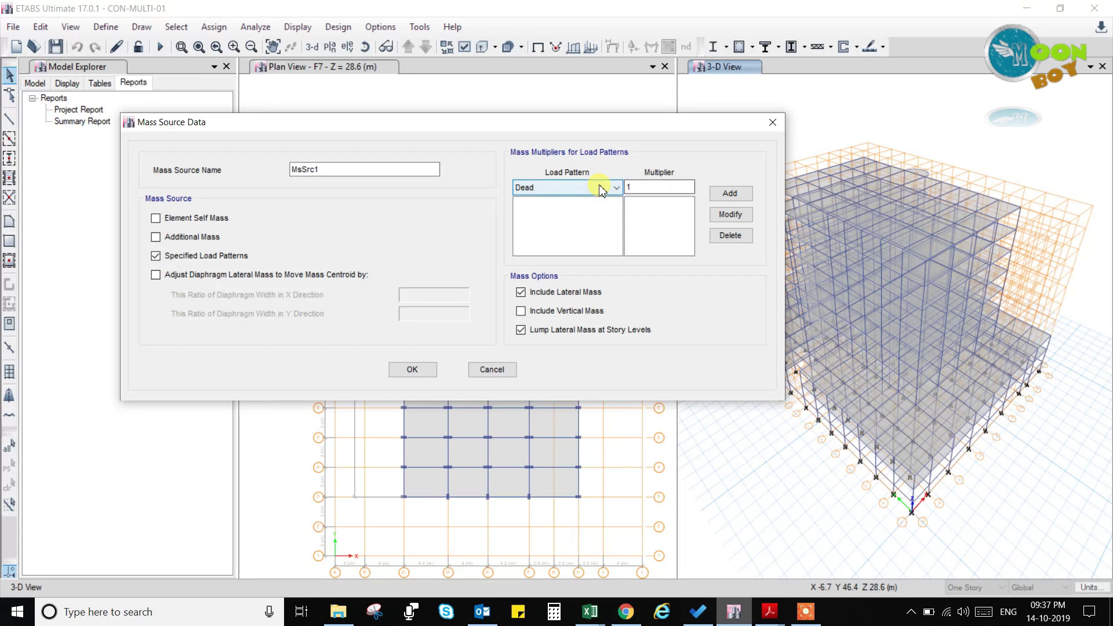
{"action": "left_click", "coordinate": [581, 200]}
{"action": "left_click", "coordinate": [633, 187]}
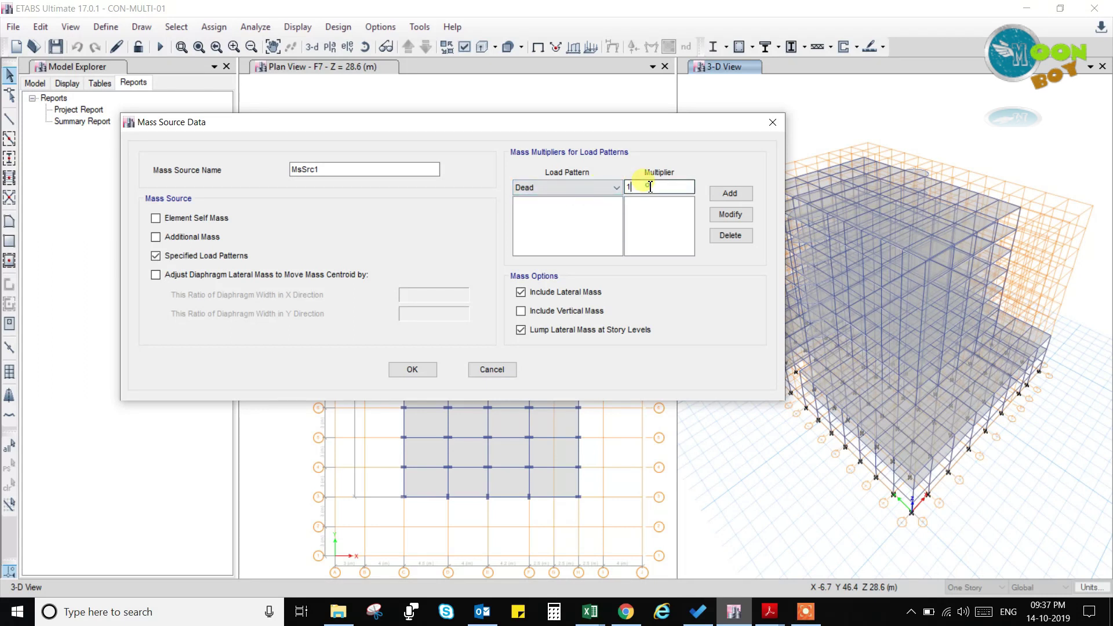
{"action": "left_click", "coordinate": [721, 197]}
{"action": "left_click", "coordinate": [543, 187]}
{"action": "left_click", "coordinate": [550, 212]}
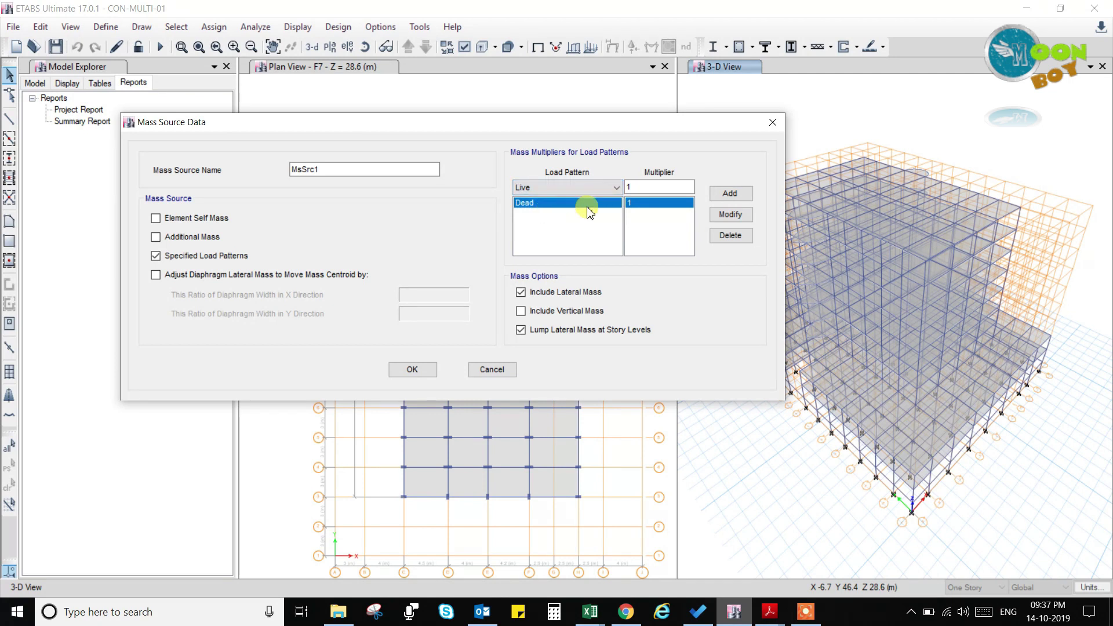
{"action": "double_click", "coordinate": [649, 186]}
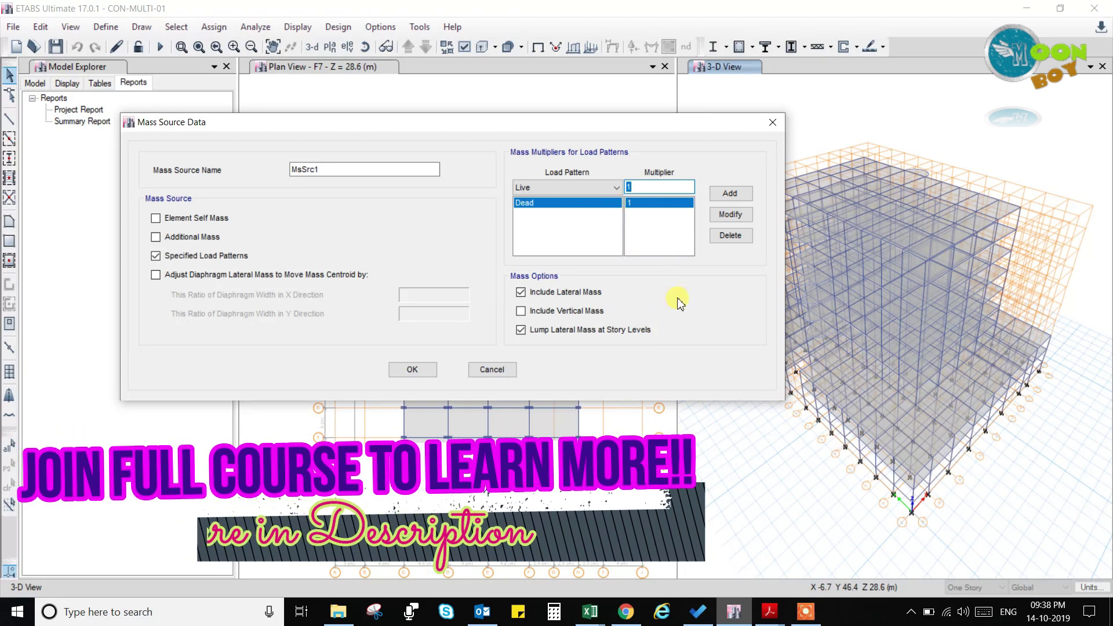
Switch to the IS 1893 (Part 1) : 2016 PDF in Acrobat Reader and look up Table 10's imposed load percentage for floor loads above 3.0 kN/m²
{"action": "left_click", "coordinate": [771, 612]}
{"action": "scroll", "coordinate": [704, 350], "scroll_direction": "down", "scroll_amount": 6}
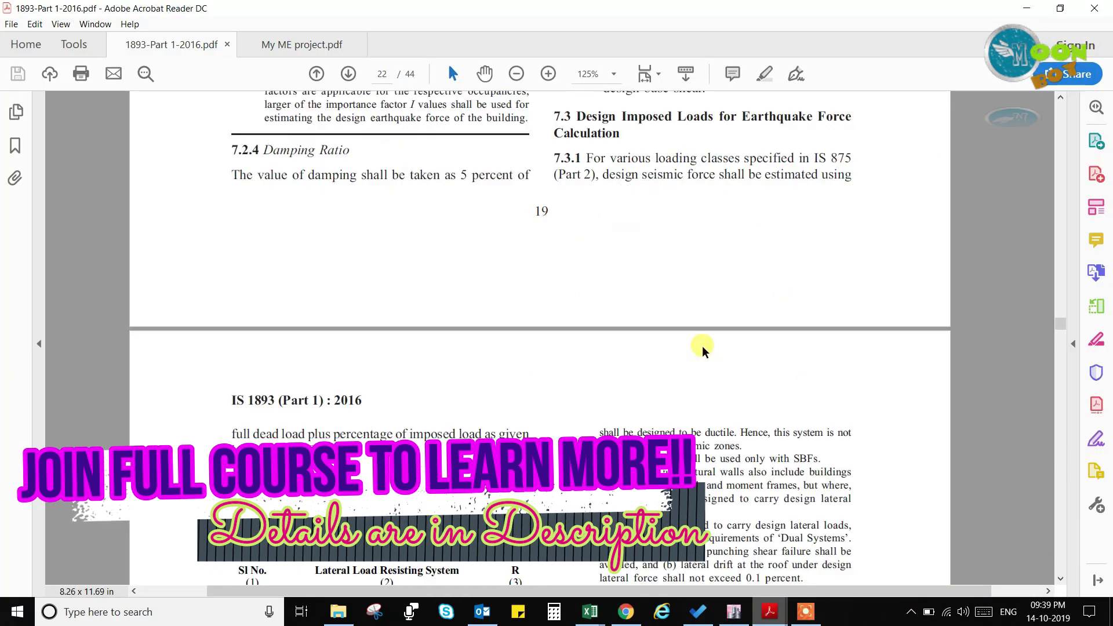
{"action": "scroll", "coordinate": [703, 351], "scroll_direction": "down", "scroll_amount": 6}
{"action": "scroll", "coordinate": [702, 346], "scroll_direction": "down", "scroll_amount": 2}
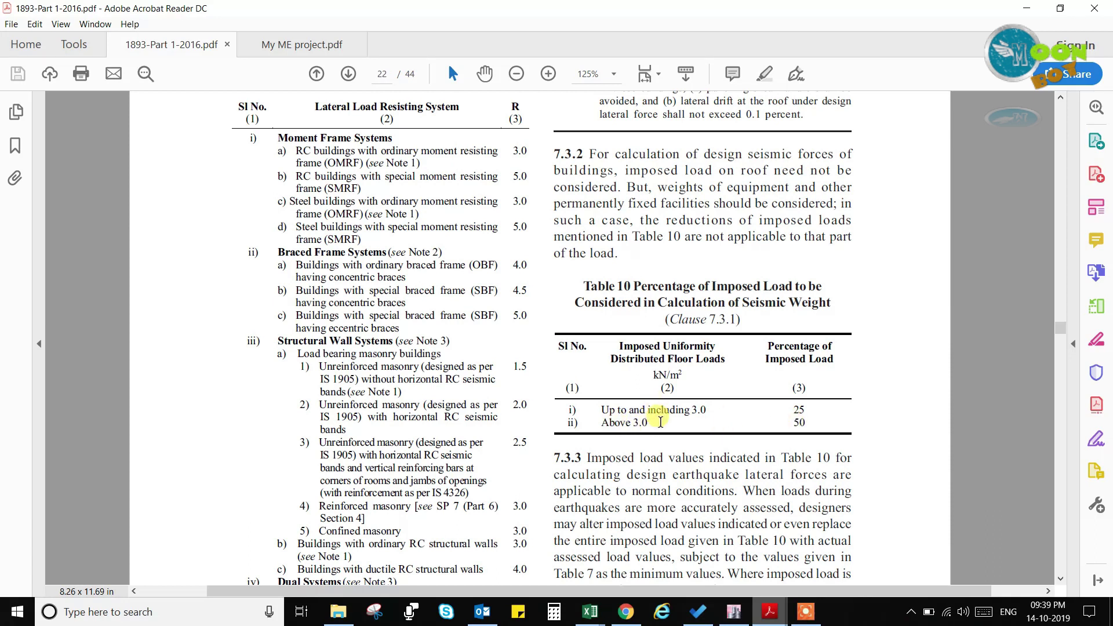
{"action": "left_click_drag", "start_coordinate": [787, 425], "coordinate": [821, 421]}
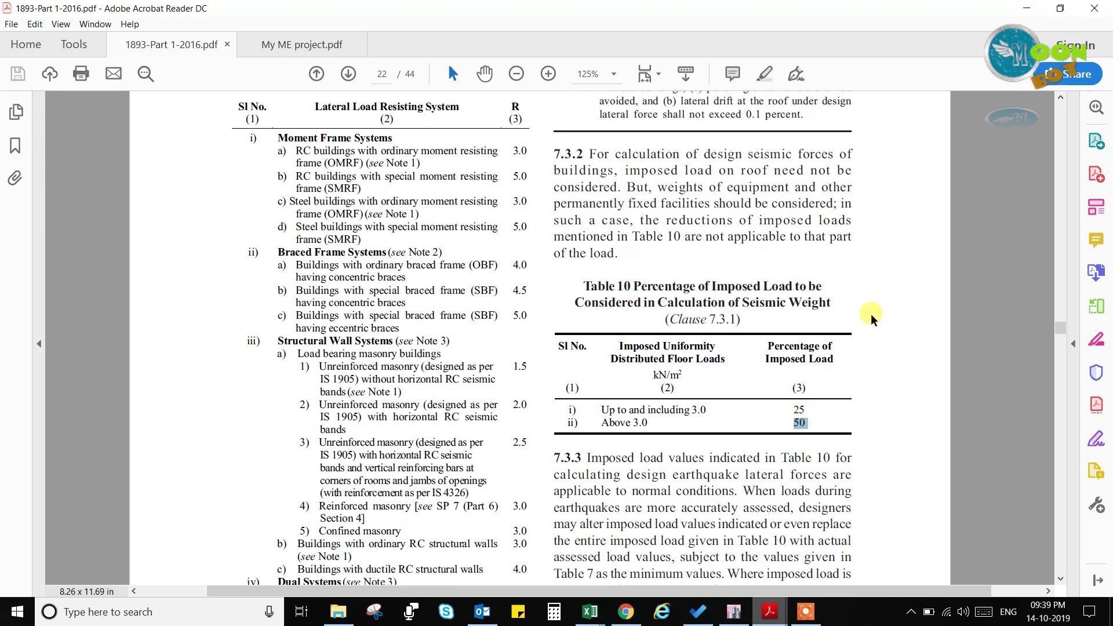
Return to ETABS, add the Live load pattern with a mass multiplier of 0.5, and accept the mass source definition
{"action": "key", "text": "alt+Tab"}
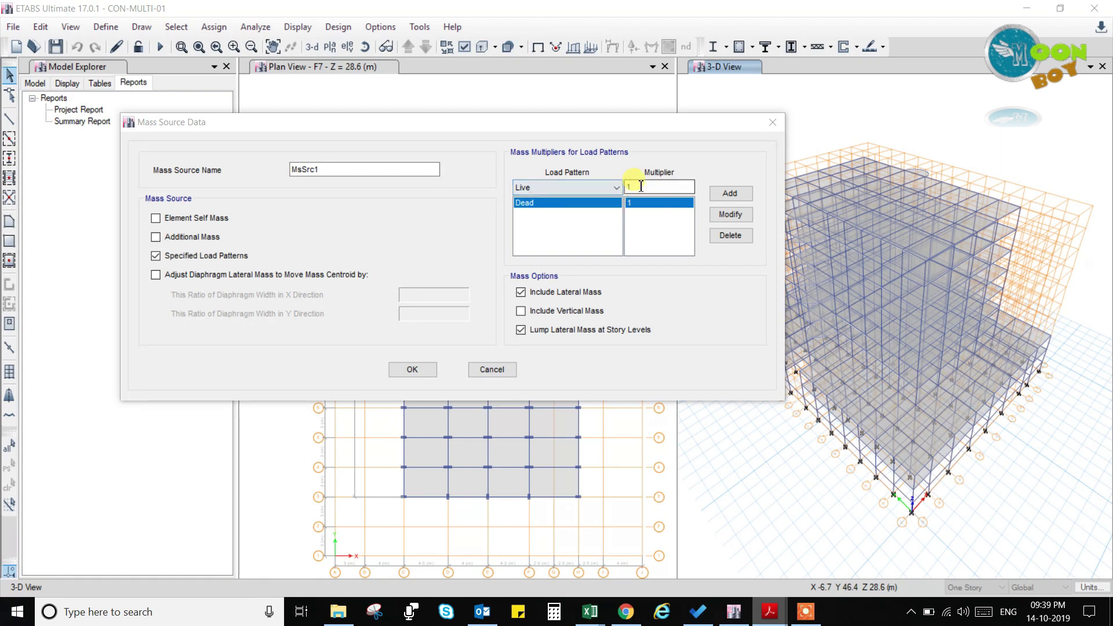
{"action": "left_click", "coordinate": [644, 191]}
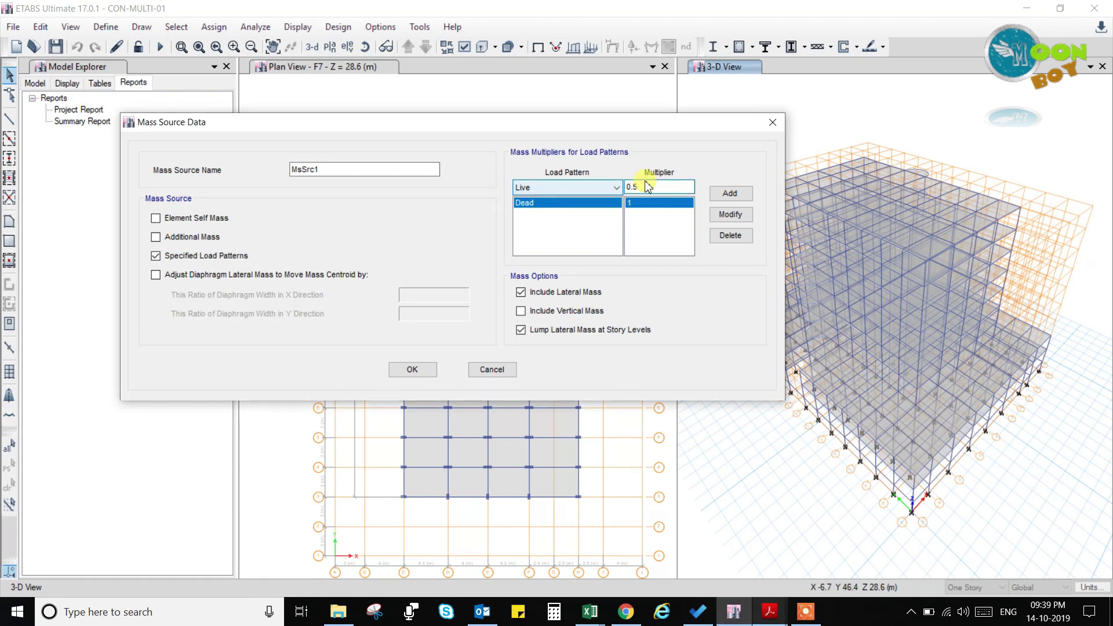
{"action": "left_click", "coordinate": [731, 196]}
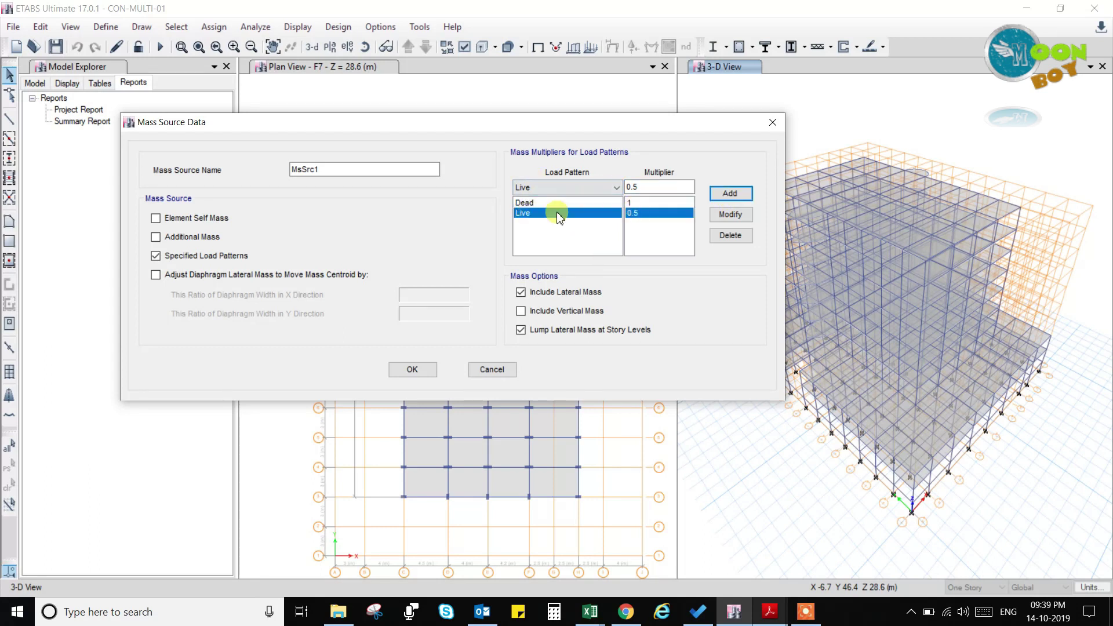
{"action": "left_click", "coordinate": [414, 371]}
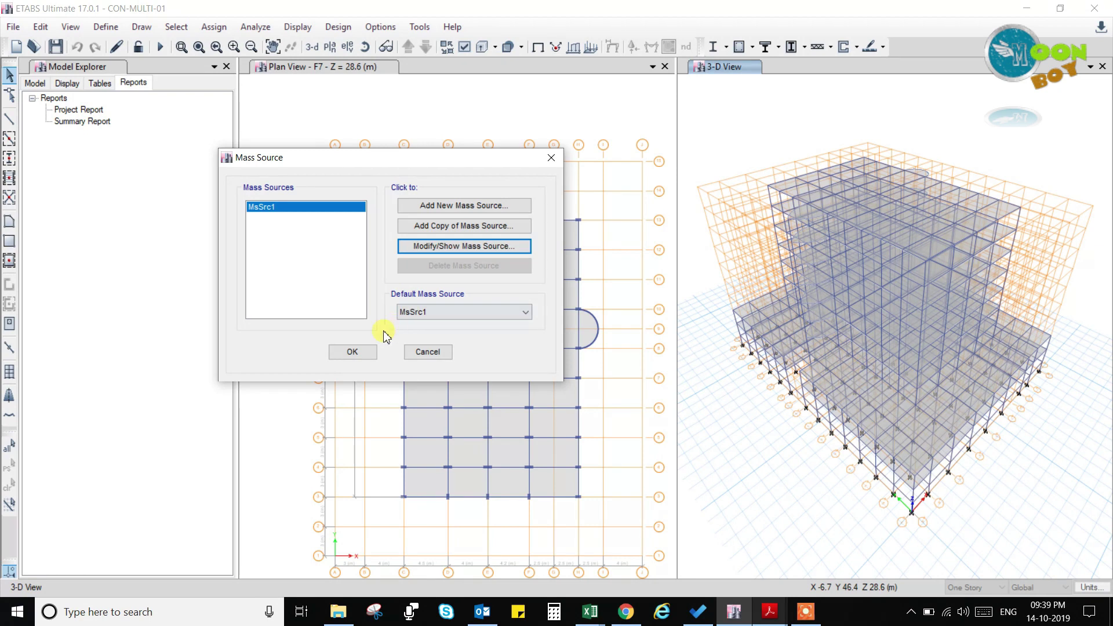
{"action": "left_click", "coordinate": [352, 352]}
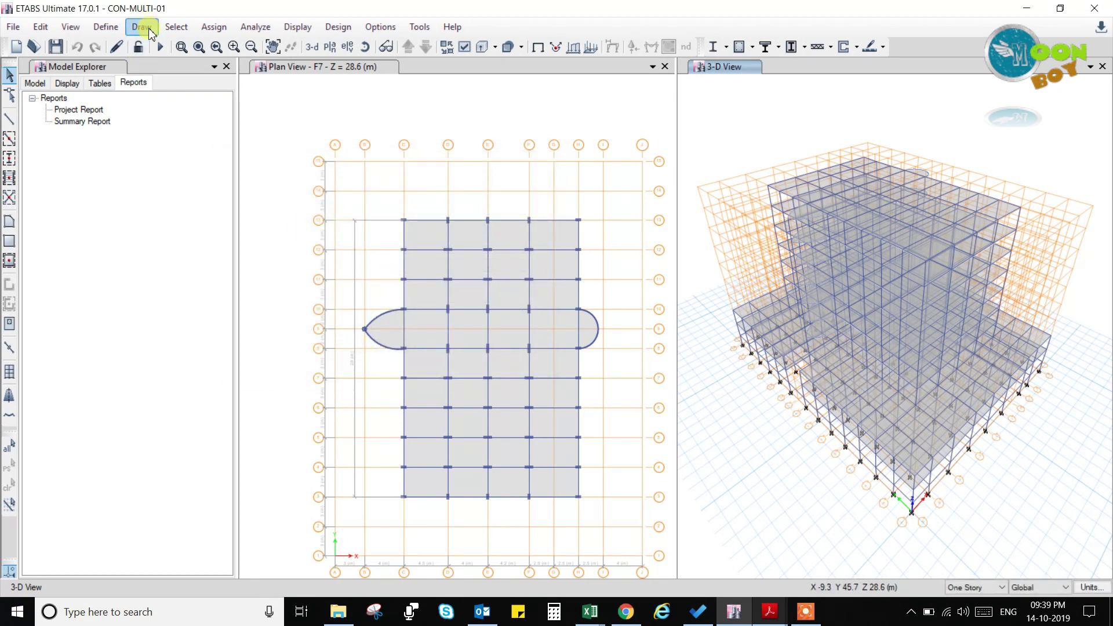
Open the settings of the existing Modal case and examine its maximum number of modes
{"action": "left_click", "coordinate": [106, 27]}
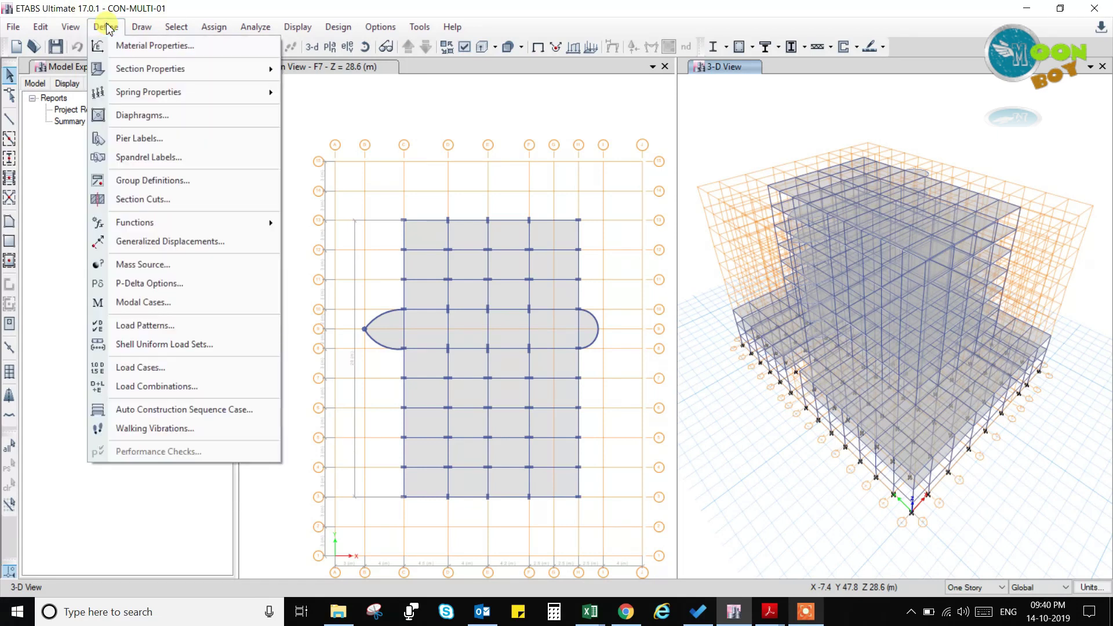
{"action": "left_click", "coordinate": [145, 302]}
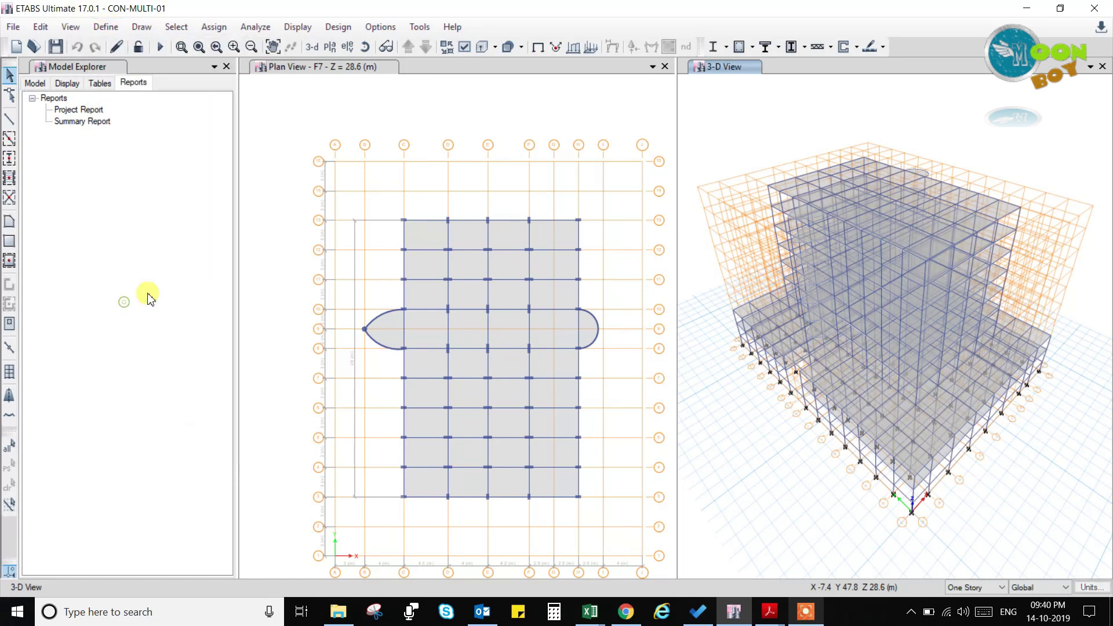
{"action": "left_click_drag", "start_coordinate": [435, 181], "coordinate": [319, 156]}
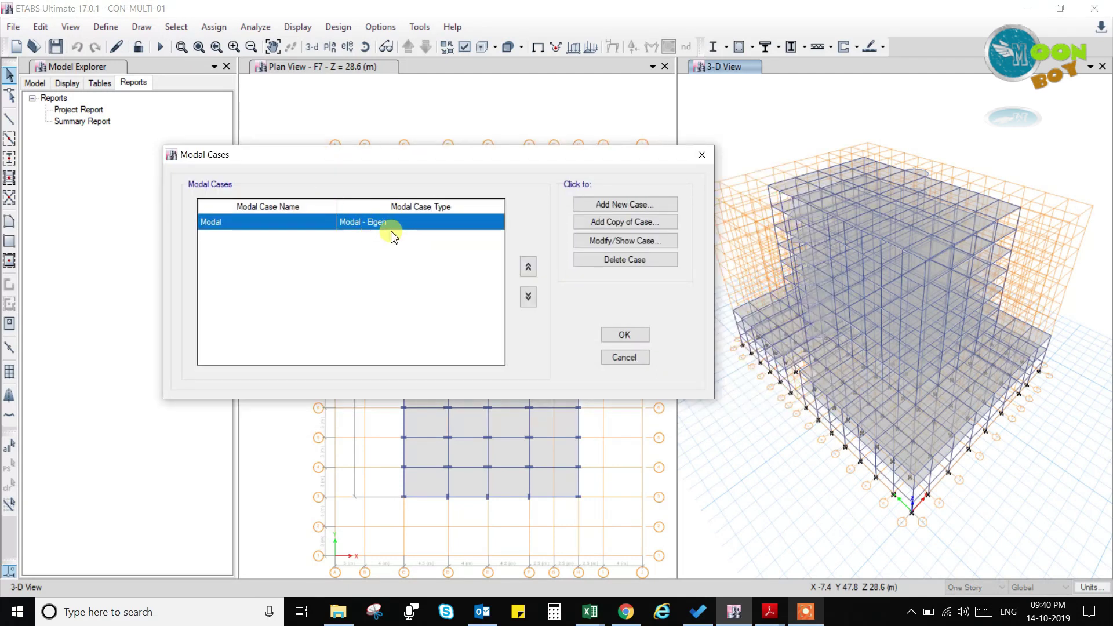
{"action": "left_click_drag", "start_coordinate": [390, 154], "coordinate": [347, 155]}
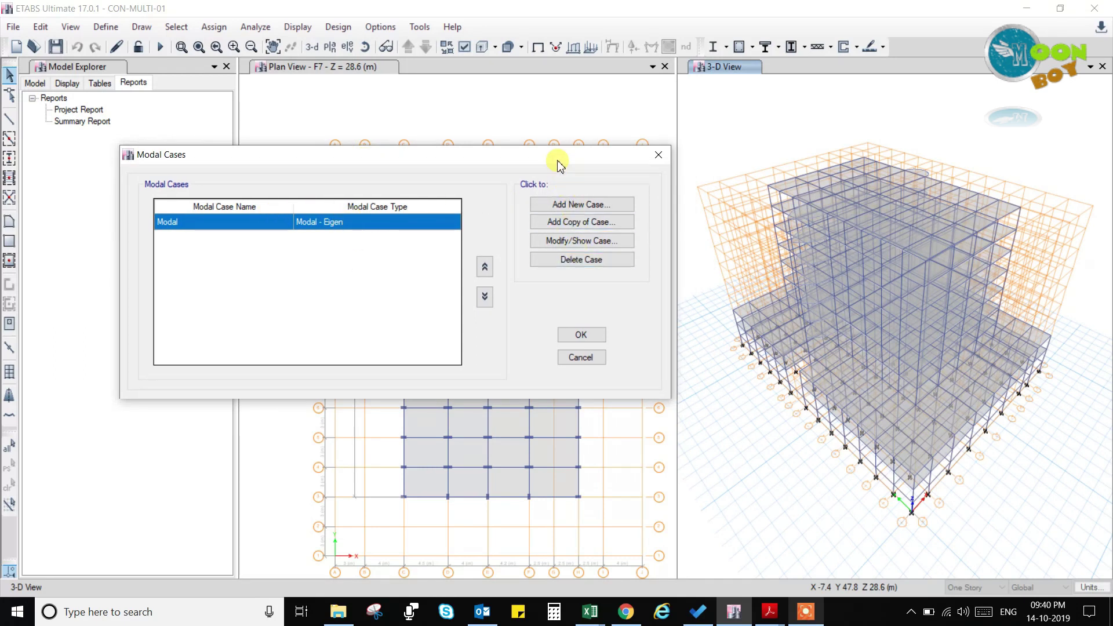
{"action": "left_click_drag", "start_coordinate": [561, 159], "coordinate": [500, 162]}
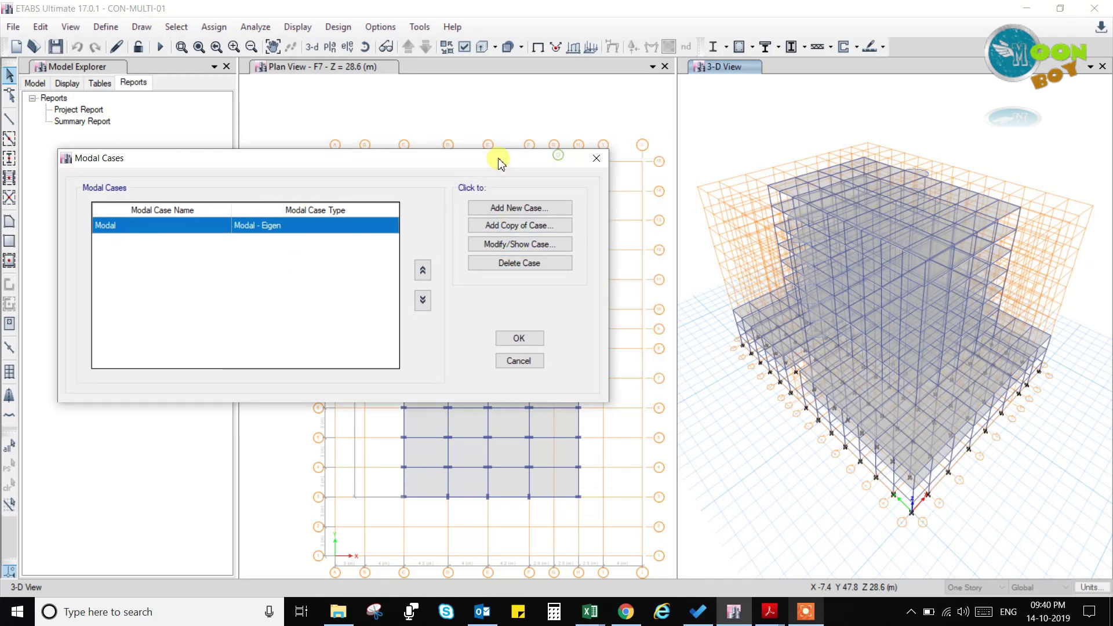
{"action": "left_click", "coordinate": [511, 244]}
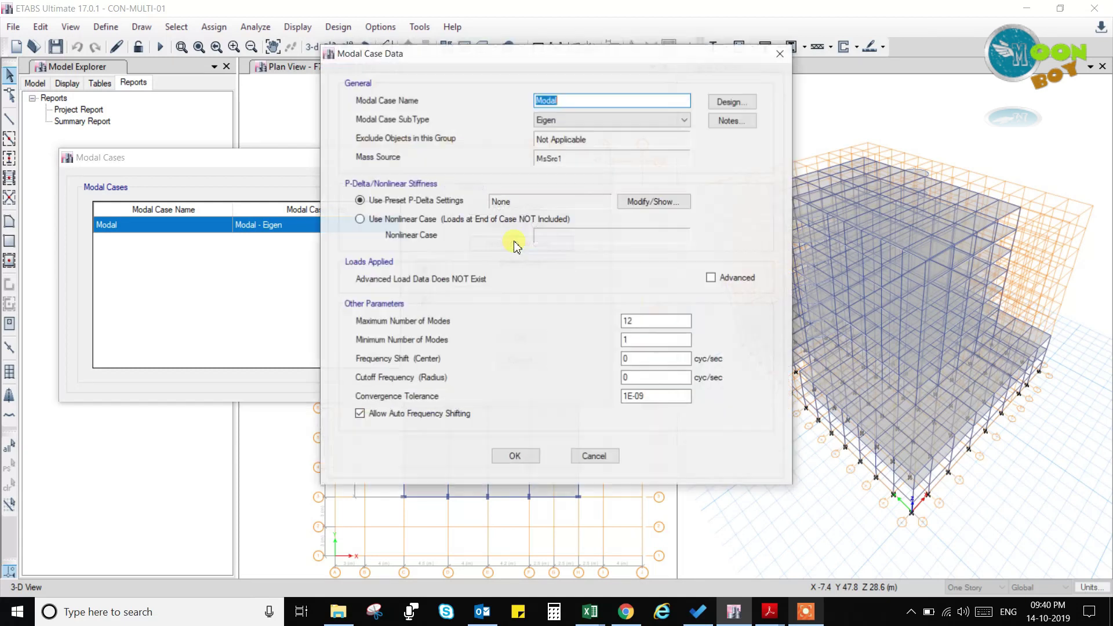
{"action": "left_click_drag", "start_coordinate": [609, 54], "coordinate": [659, 87]}
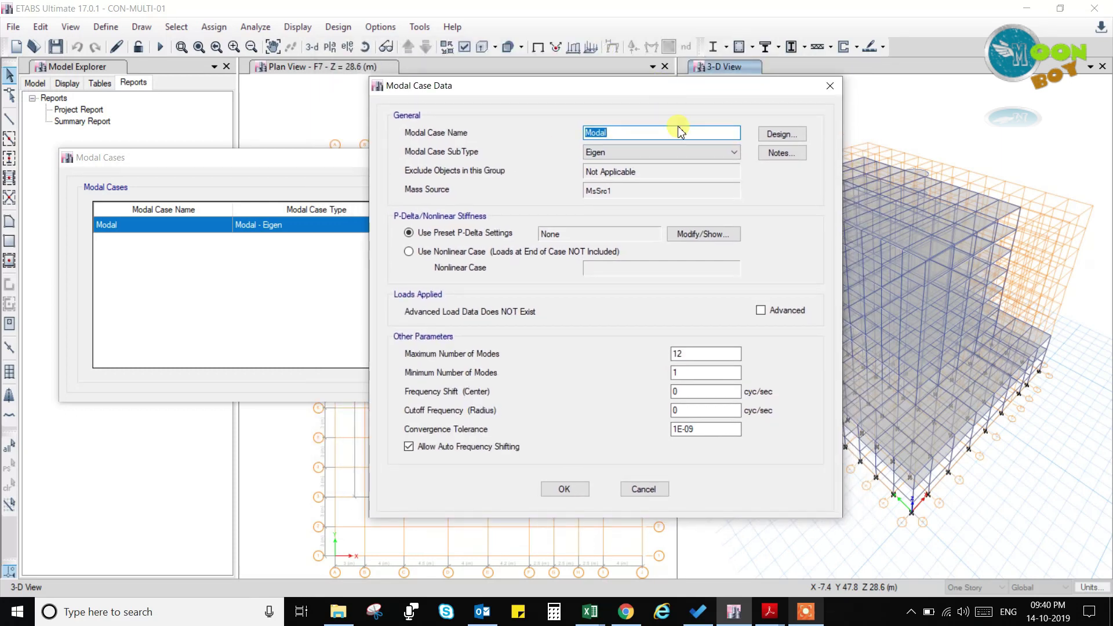
{"action": "left_click", "coordinate": [677, 355]}
{"action": "left_click_drag", "start_coordinate": [643, 87], "coordinate": [518, 76]}
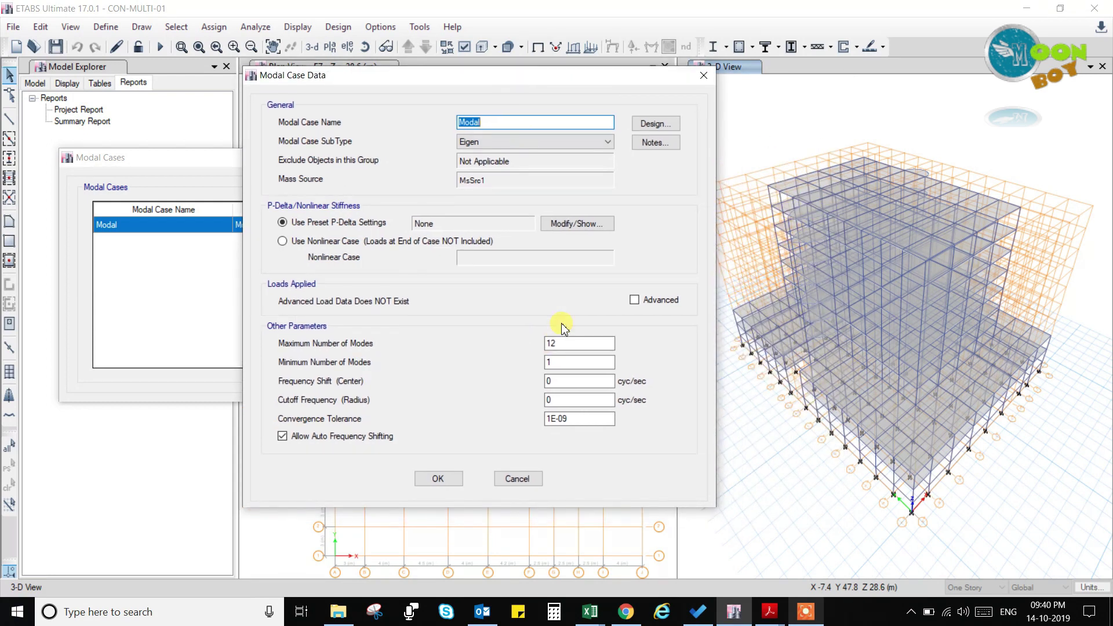
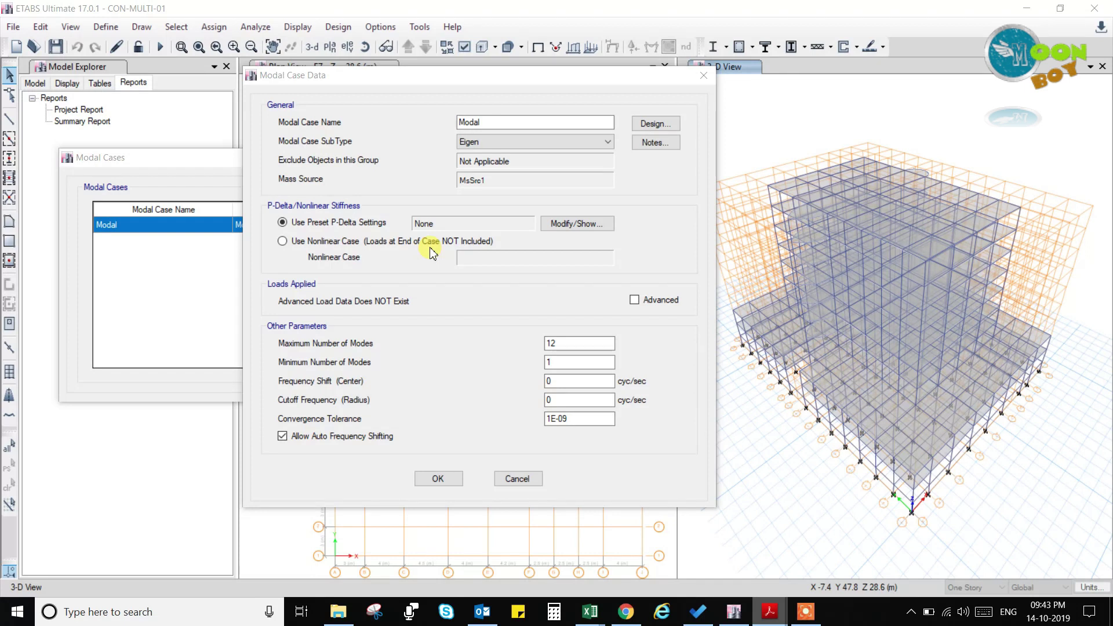
Review the Modal case's name, subtype and frequency parameters, keep the Eigen subtype, and accept the case data
{"action": "left_click", "coordinate": [457, 96]}
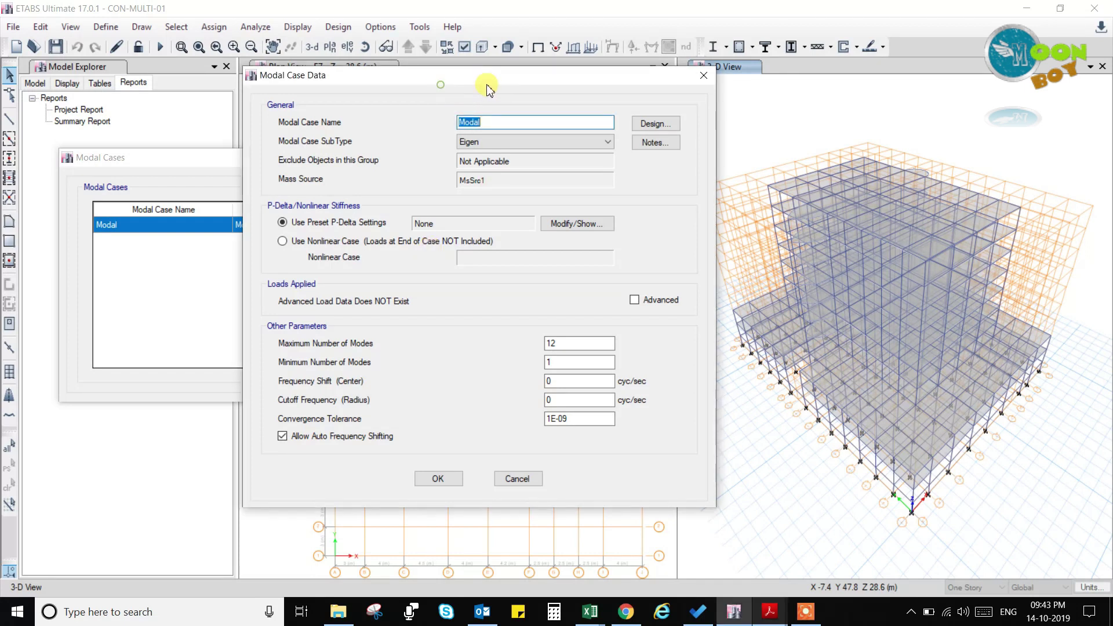
{"action": "left_click", "coordinate": [495, 124]}
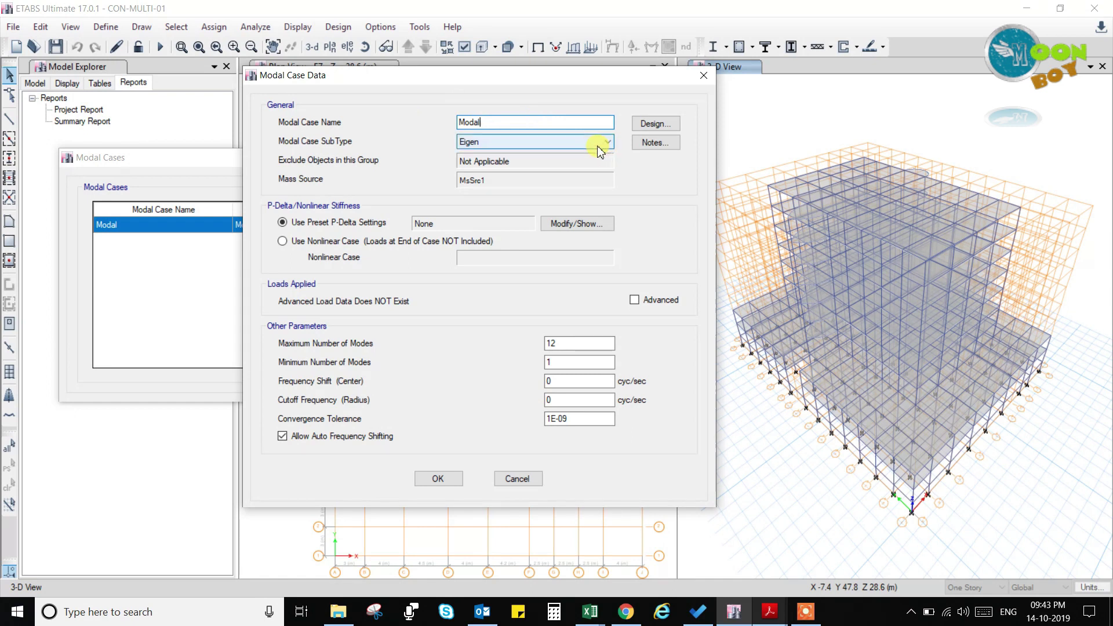
{"action": "left_click", "coordinate": [528, 147]}
{"action": "left_click", "coordinate": [526, 146]}
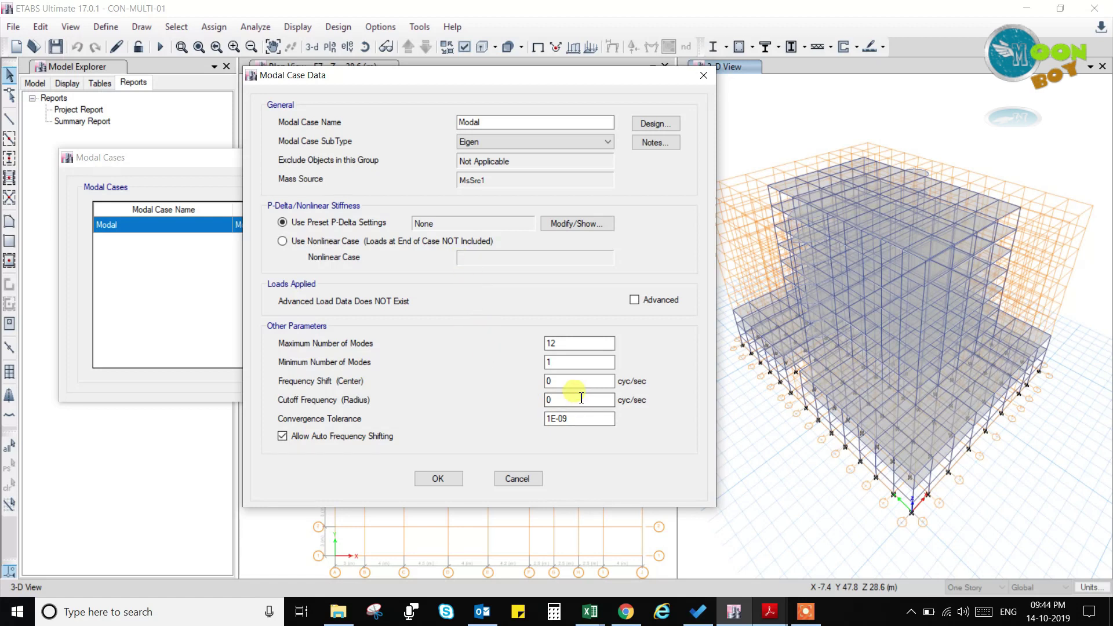
{"action": "left_click_drag", "start_coordinate": [438, 74], "coordinate": [583, 78]}
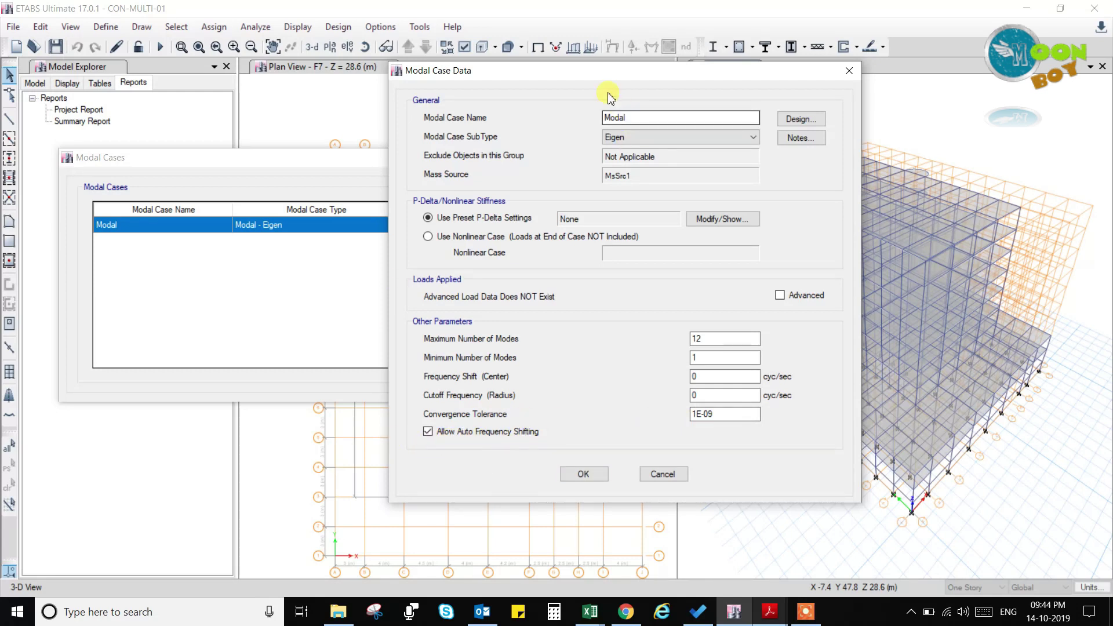
{"action": "left_click_drag", "start_coordinate": [576, 75], "coordinate": [625, 74]}
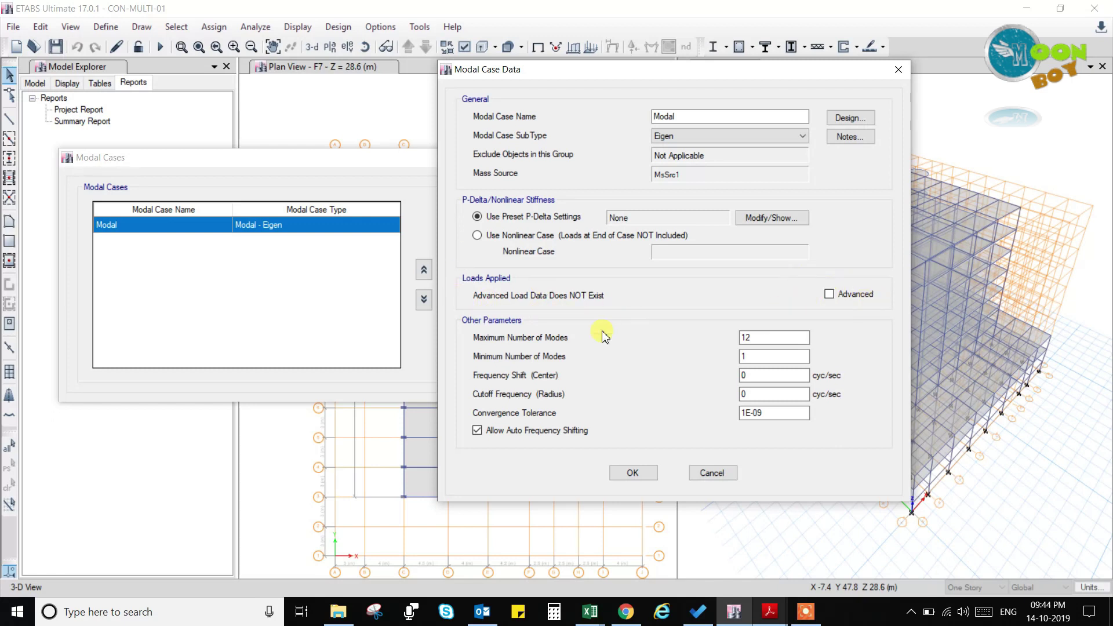
{"action": "left_click_drag", "start_coordinate": [615, 71], "coordinate": [686, 75]}
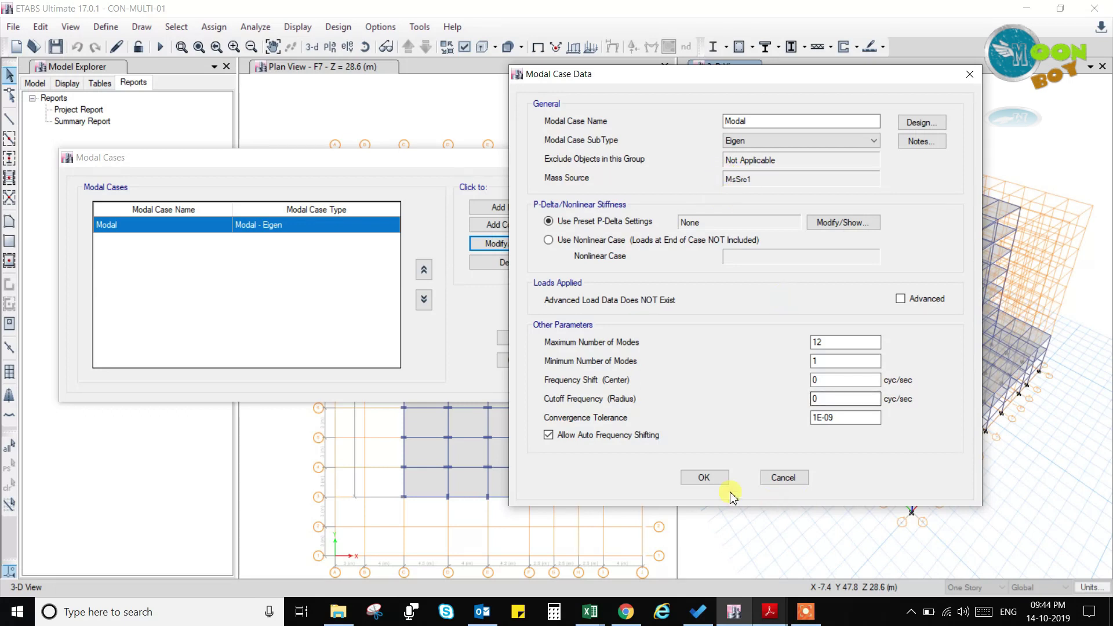
{"action": "left_click", "coordinate": [705, 477]}
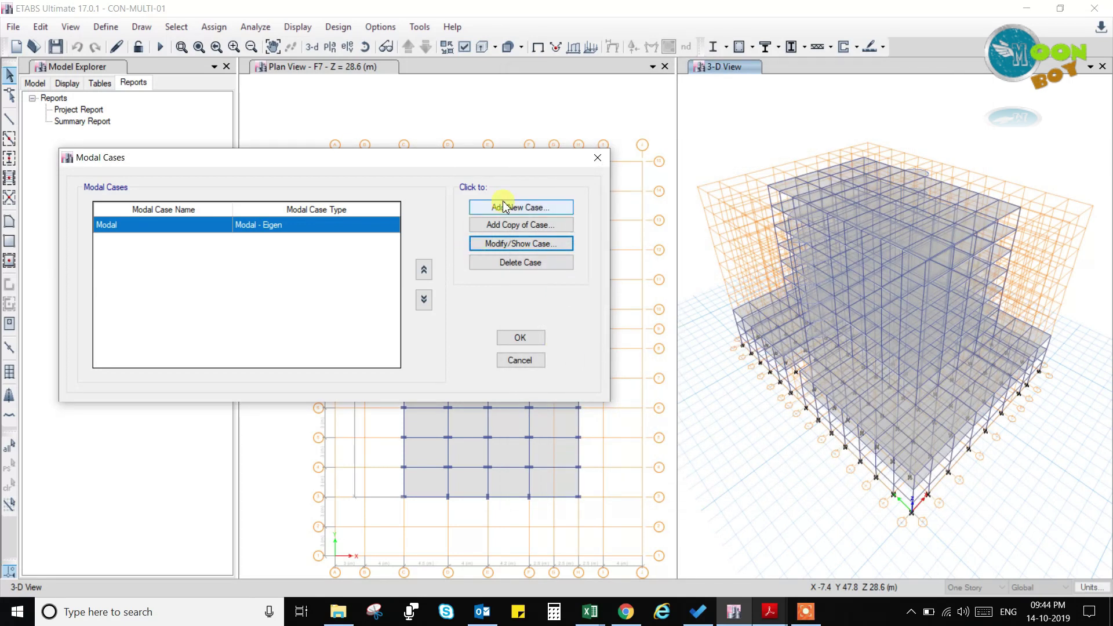
Accept the modal case list, review the load cases set to run, and close that list without running the analysis
{"action": "left_click", "coordinate": [522, 338]}
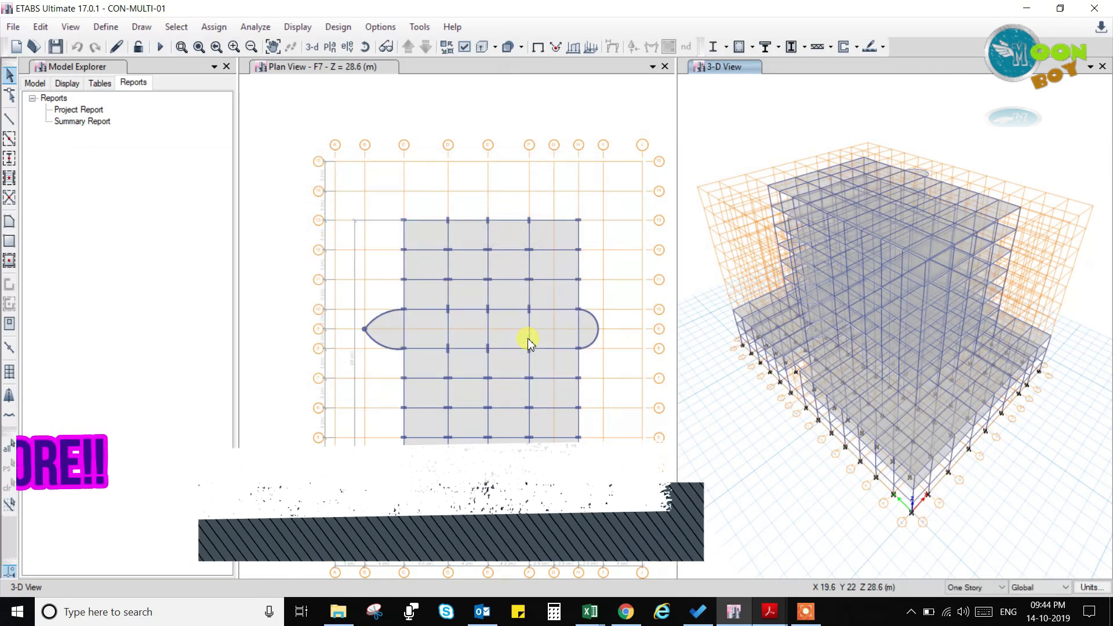
{"action": "left_click", "coordinate": [123, 32]}
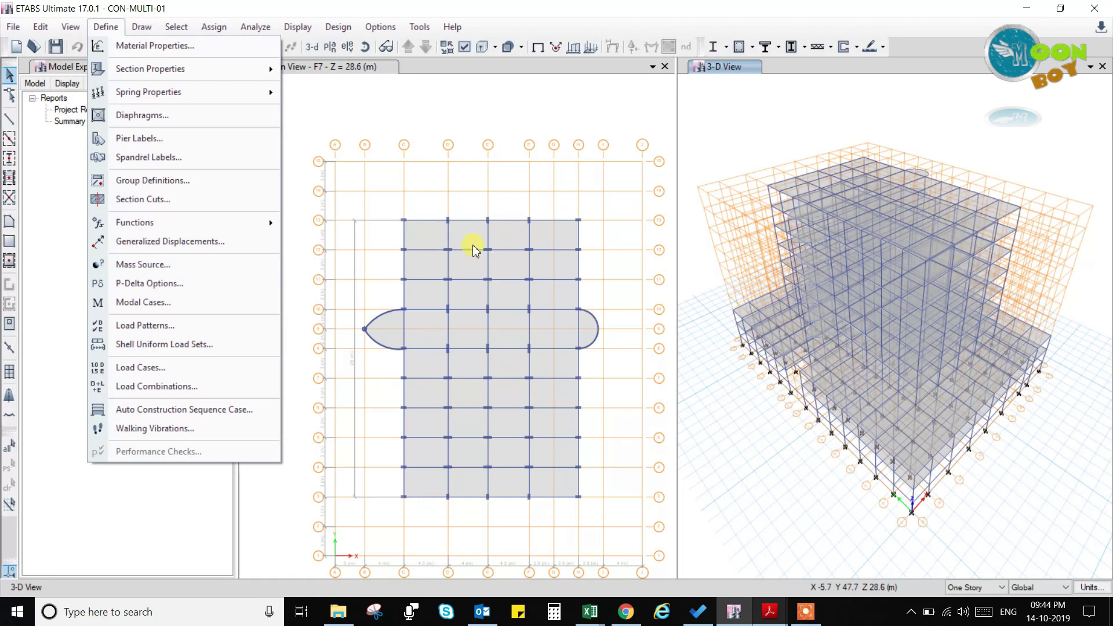
{"action": "left_click", "coordinate": [293, 16]}
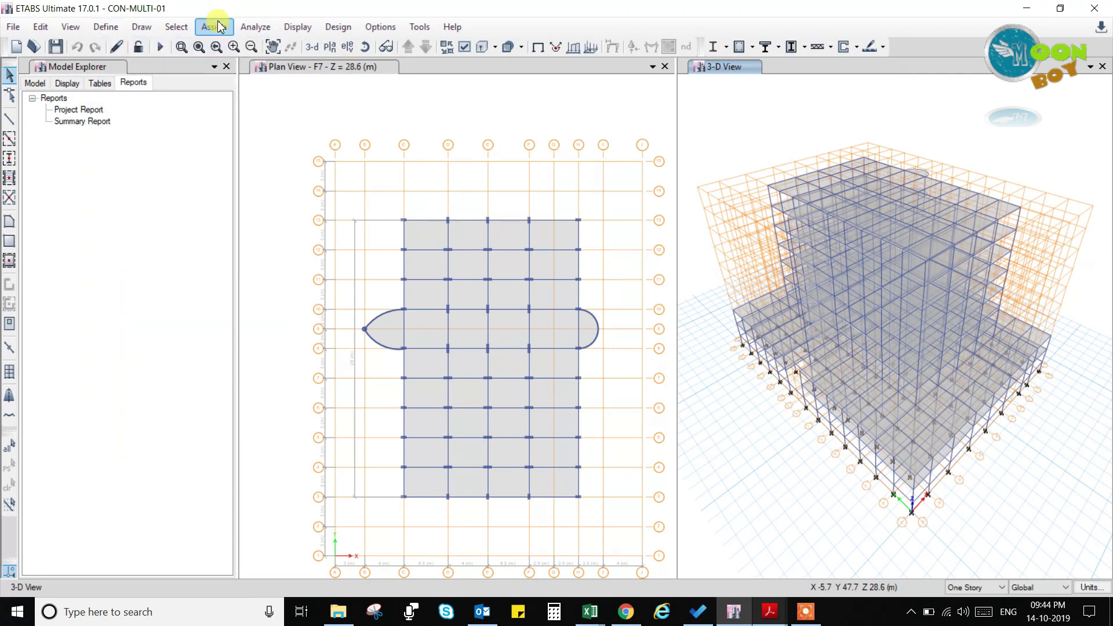
{"action": "left_click", "coordinate": [255, 26]}
{"action": "left_click", "coordinate": [284, 88]}
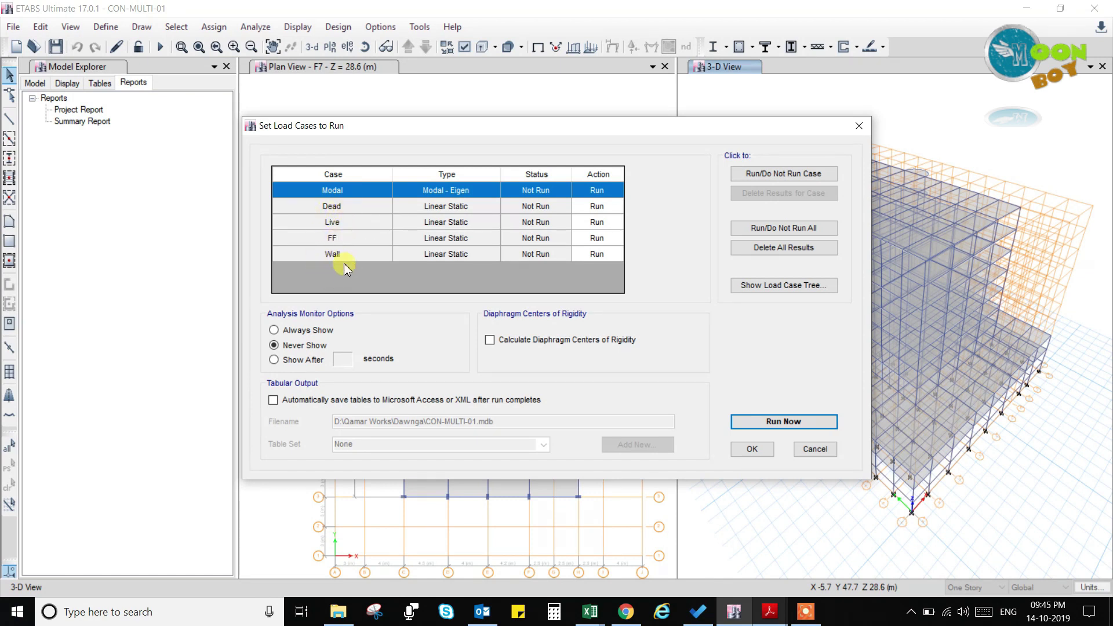
{"action": "left_click", "coordinate": [861, 128]}
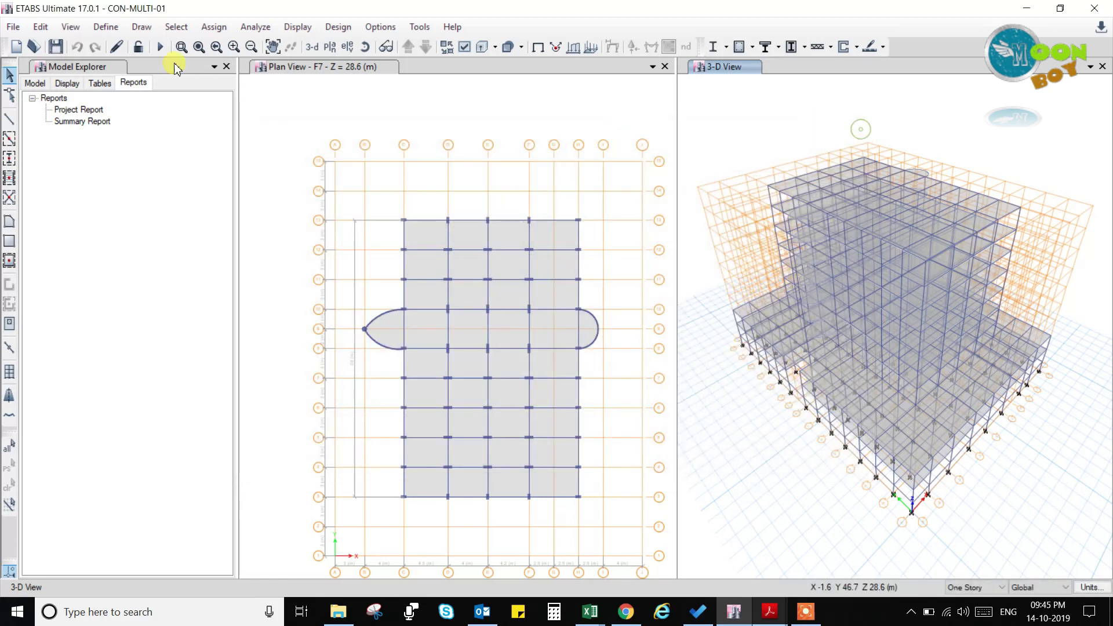
Reopen the MsSrc1 mass source definition and add the FF load pattern with a mass multiplier of 1
{"action": "left_click", "coordinate": [115, 28]}
{"action": "left_click", "coordinate": [144, 264]}
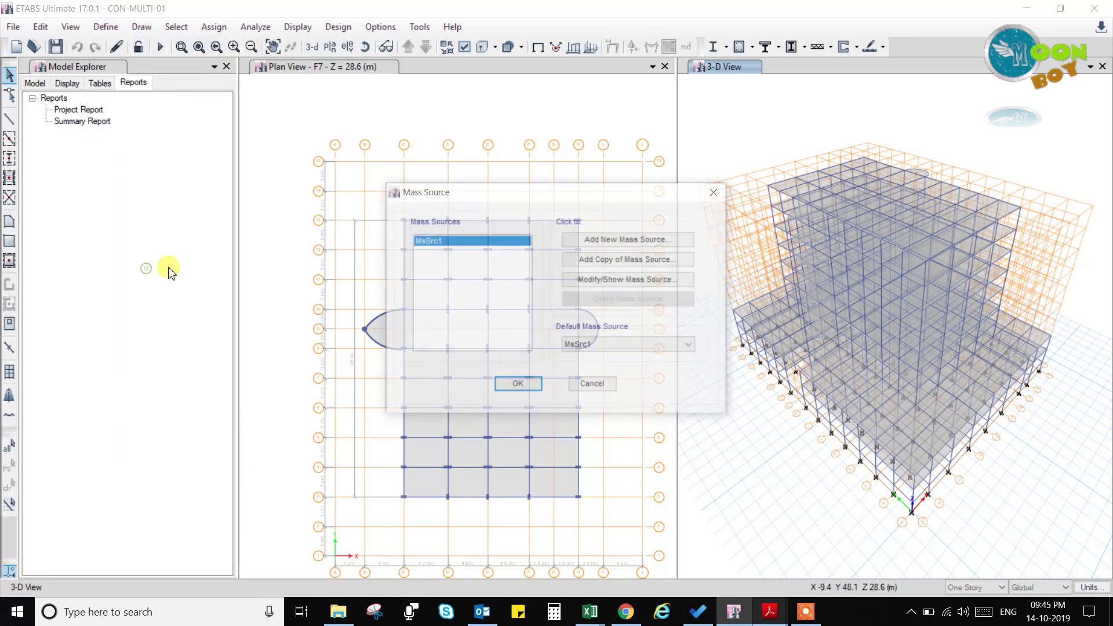
{"action": "left_click", "coordinate": [630, 280]}
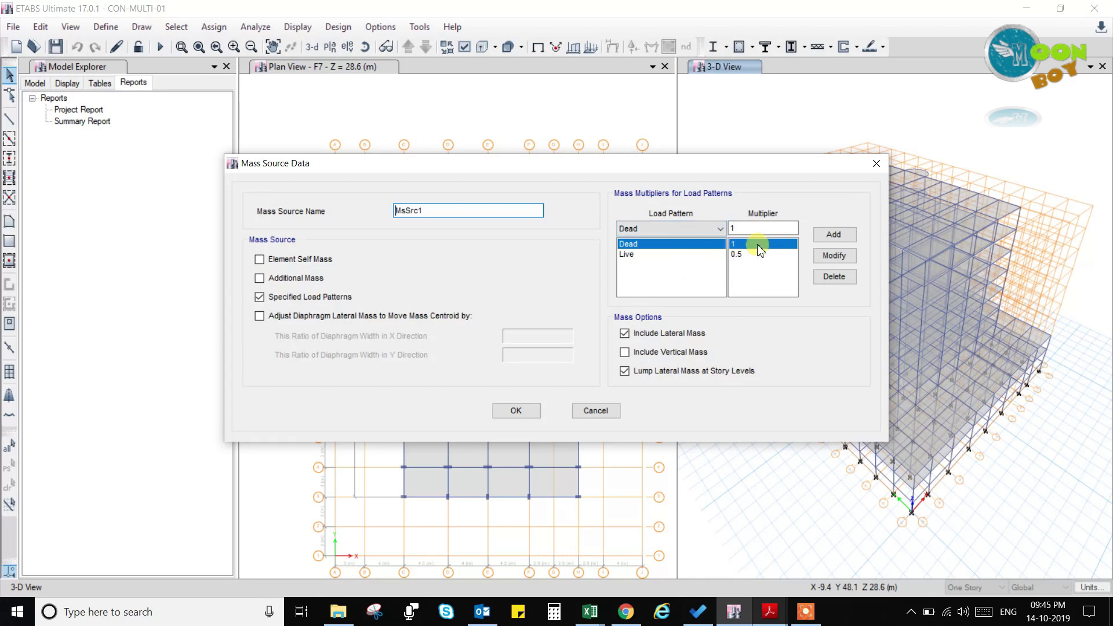
{"action": "left_click", "coordinate": [720, 229]}
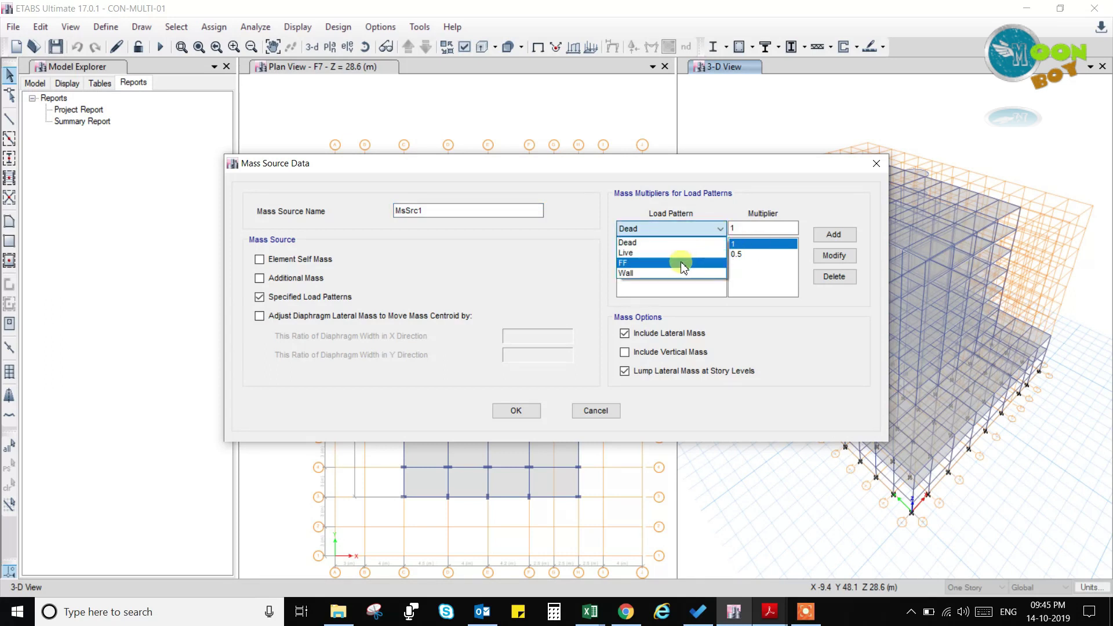
{"action": "left_click", "coordinate": [682, 265]}
{"action": "left_click", "coordinate": [831, 233]}
Add the Wall load pattern to the mass source with a multiplier of 1 and accept the mass source definitions
{"action": "left_click", "coordinate": [719, 229]}
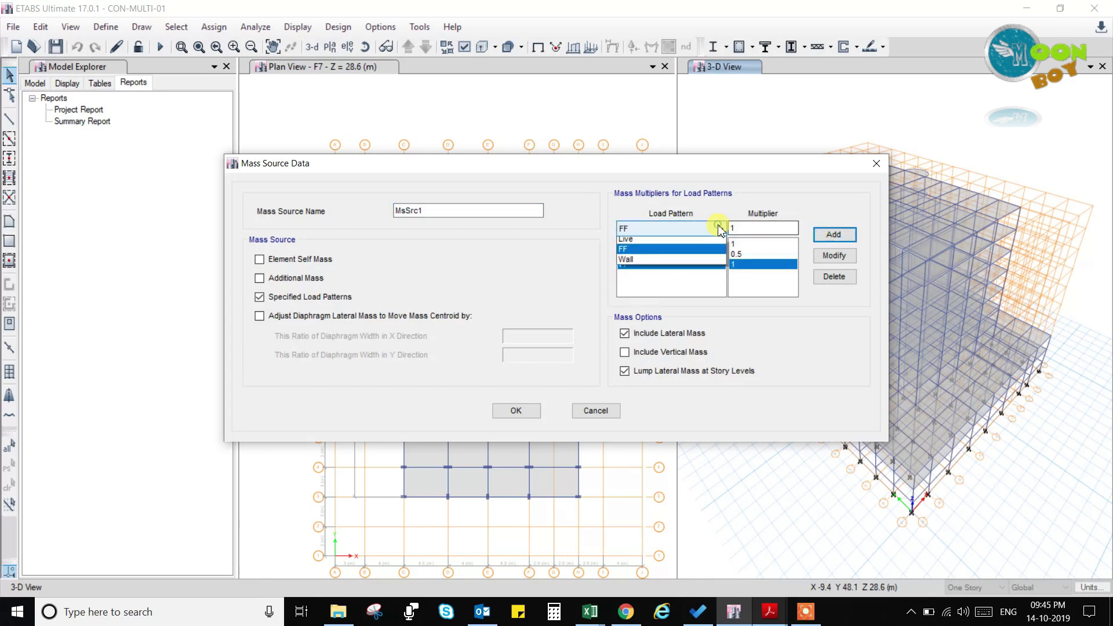
{"action": "left_click", "coordinate": [676, 273]}
{"action": "left_click", "coordinate": [834, 234]}
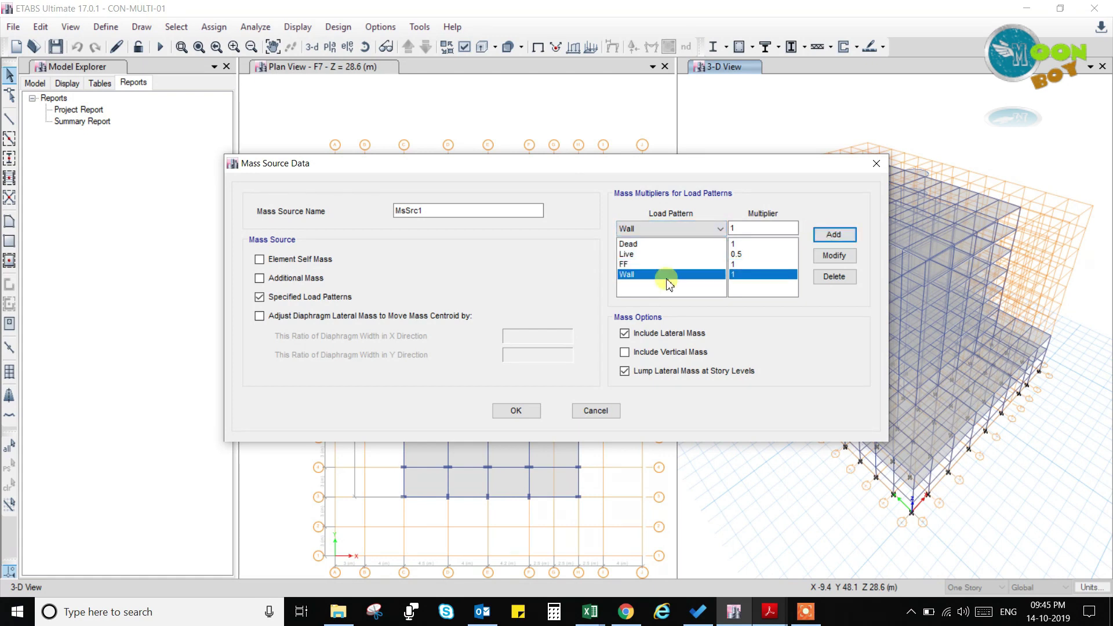
{"action": "left_click", "coordinate": [518, 413]}
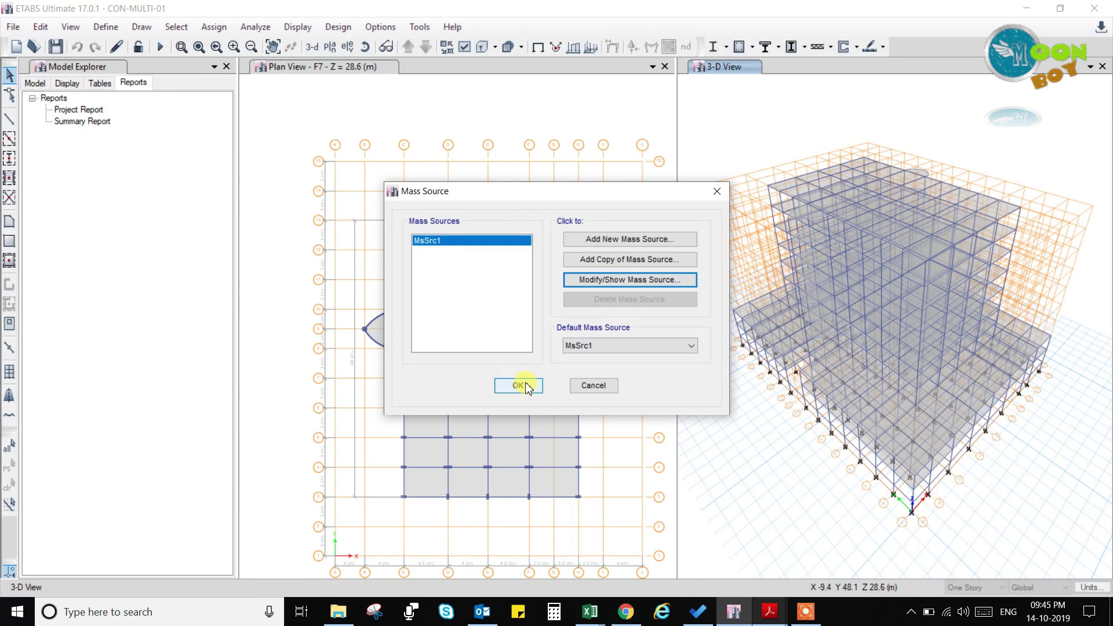
{"action": "left_click_drag", "start_coordinate": [555, 192], "coordinate": [576, 191]}
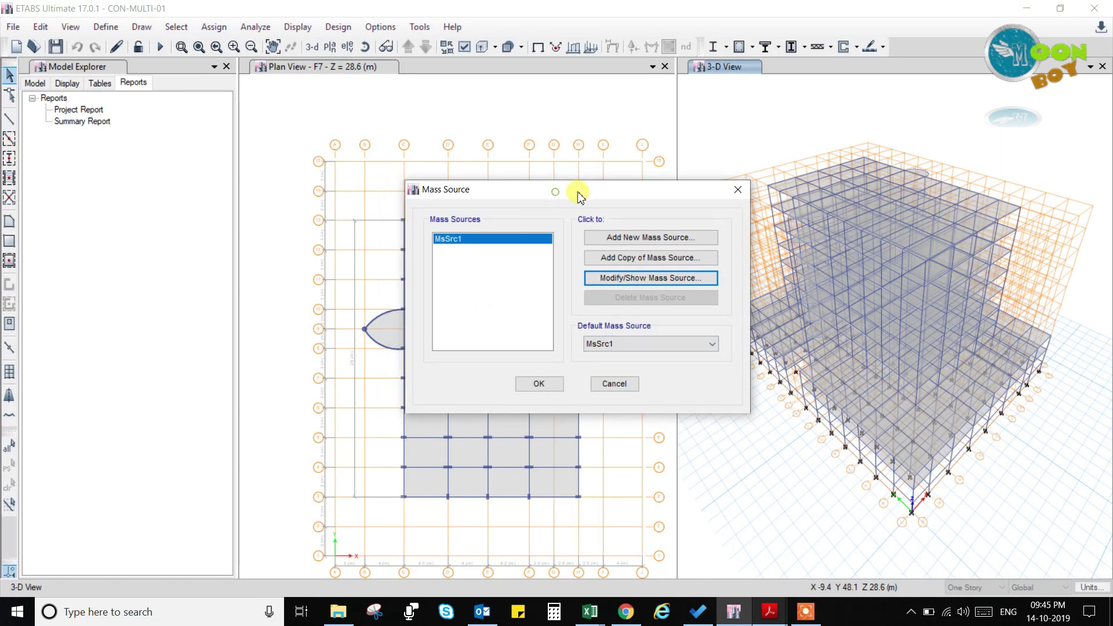
{"action": "left_click", "coordinate": [538, 385]}
Review the Modal case's mass source and mode settings once more, accepting the case data as it is
{"action": "left_click", "coordinate": [106, 26]}
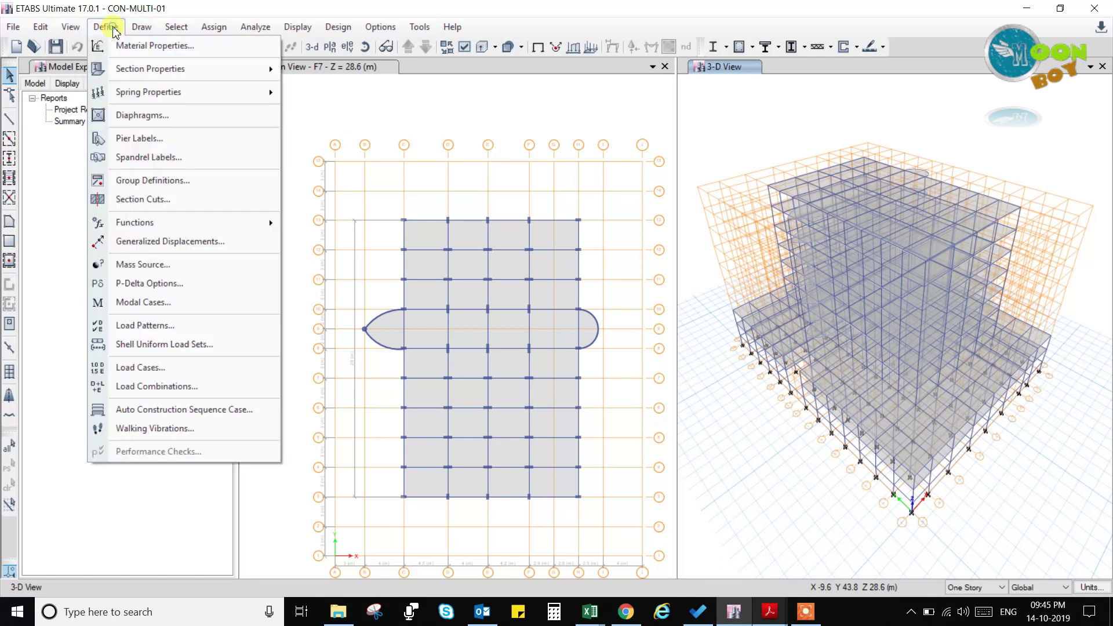
{"action": "left_click", "coordinate": [145, 303]}
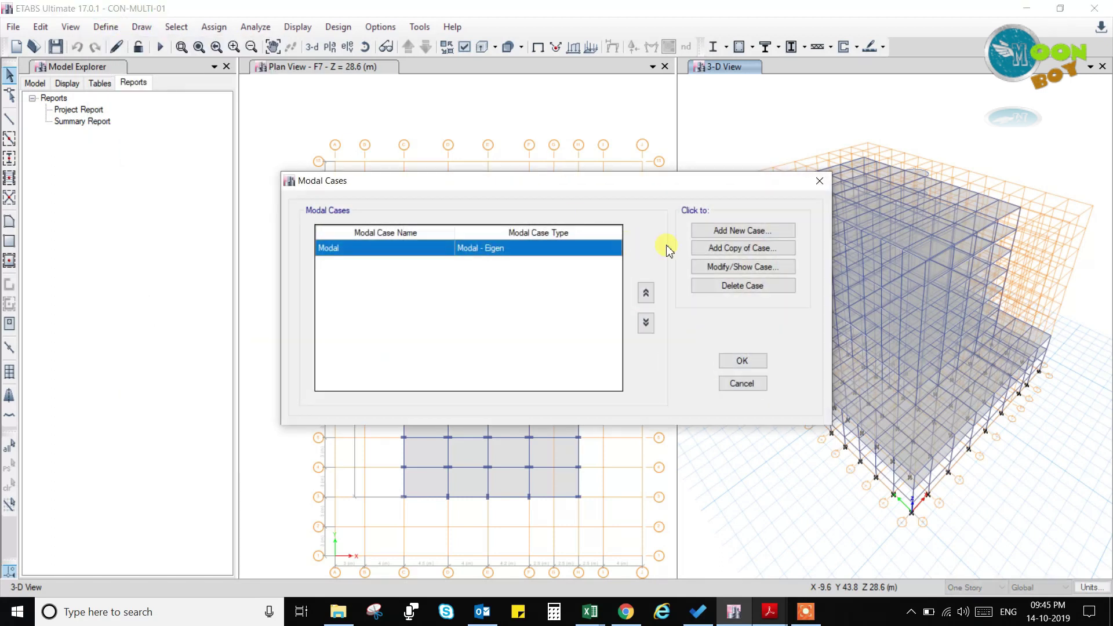
{"action": "left_click", "coordinate": [737, 268]}
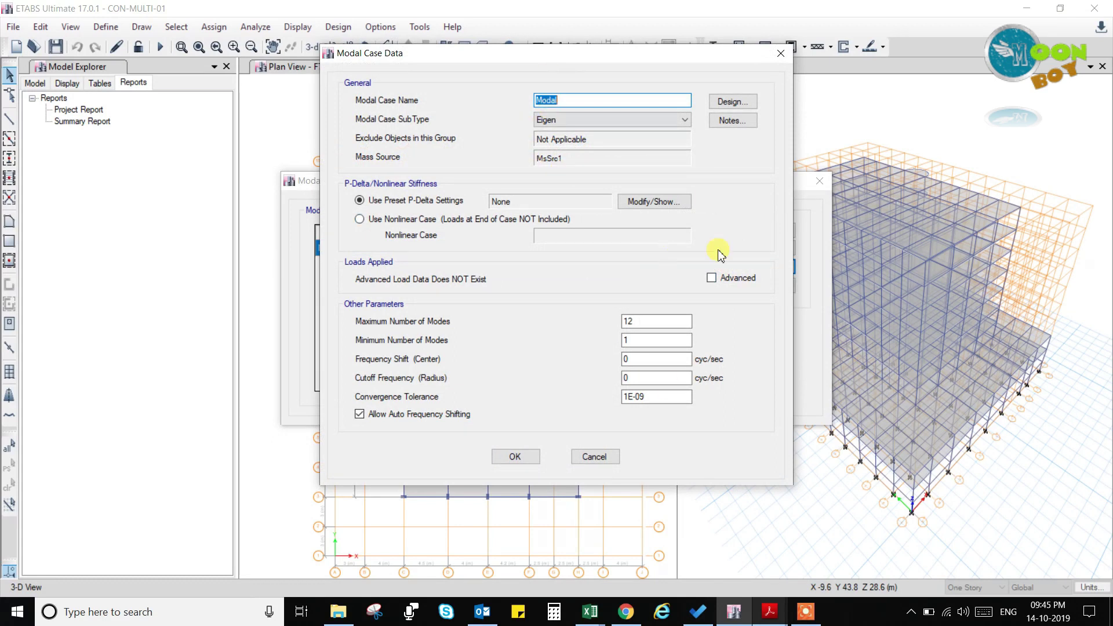
{"action": "left_click", "coordinate": [513, 456]}
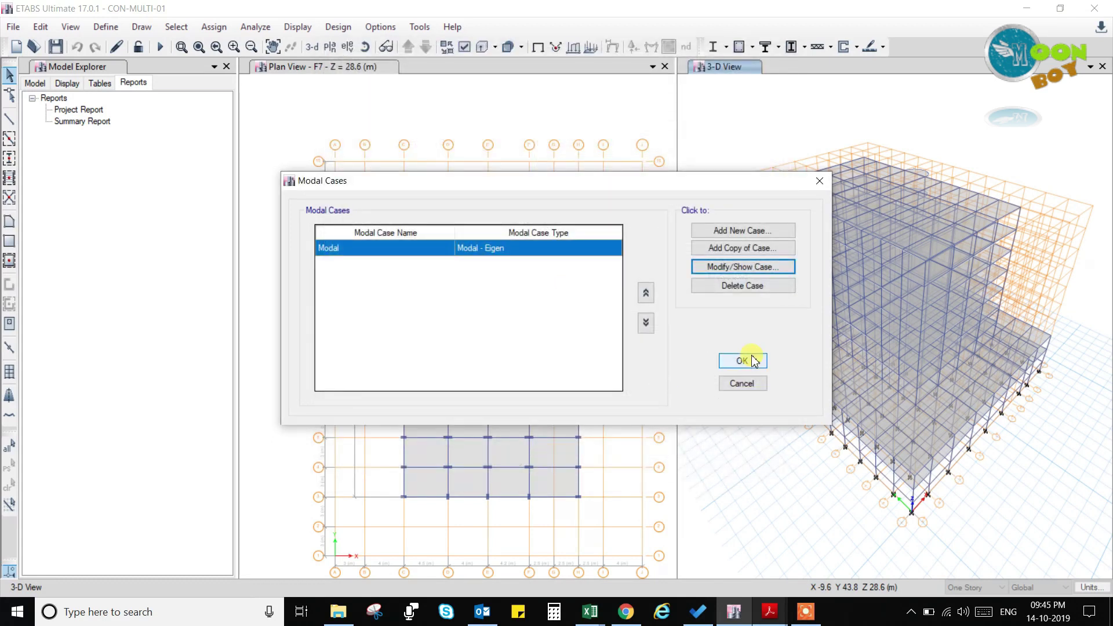
{"action": "left_click", "coordinate": [744, 360]}
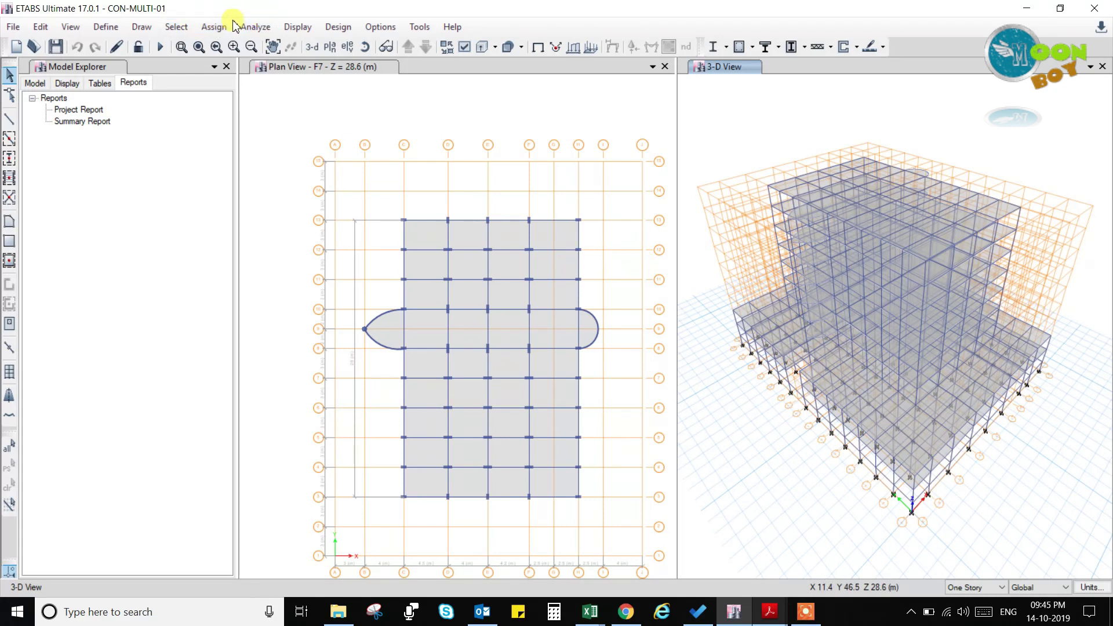
Run the analysis for the Modal, Dead, Live, FF and Wall load cases
{"action": "left_click", "coordinate": [251, 27]}
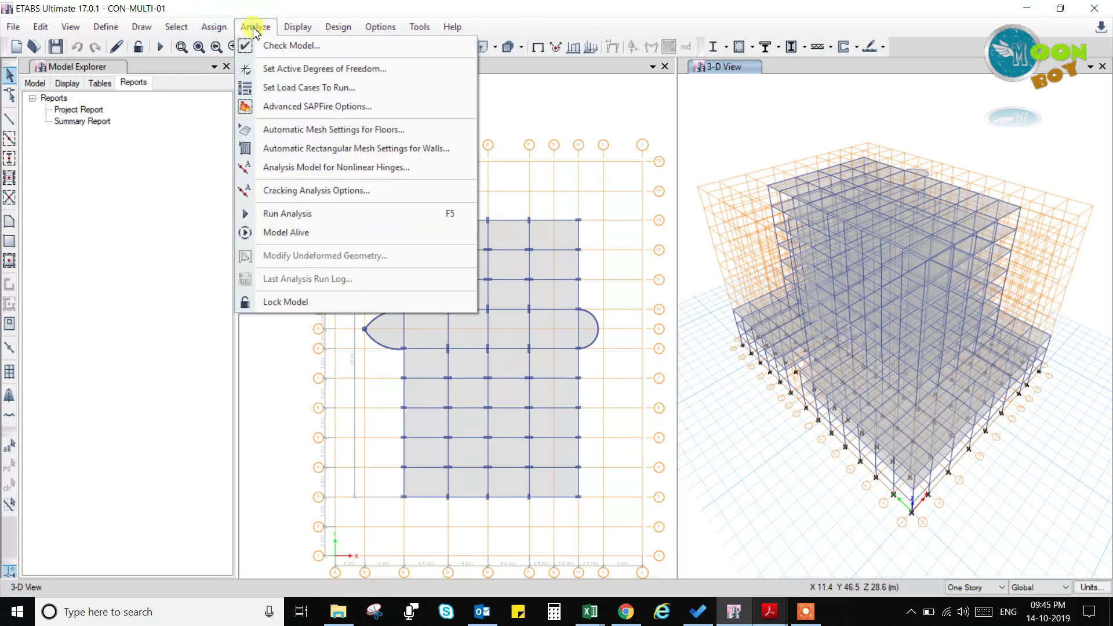
{"action": "left_click", "coordinate": [290, 88]}
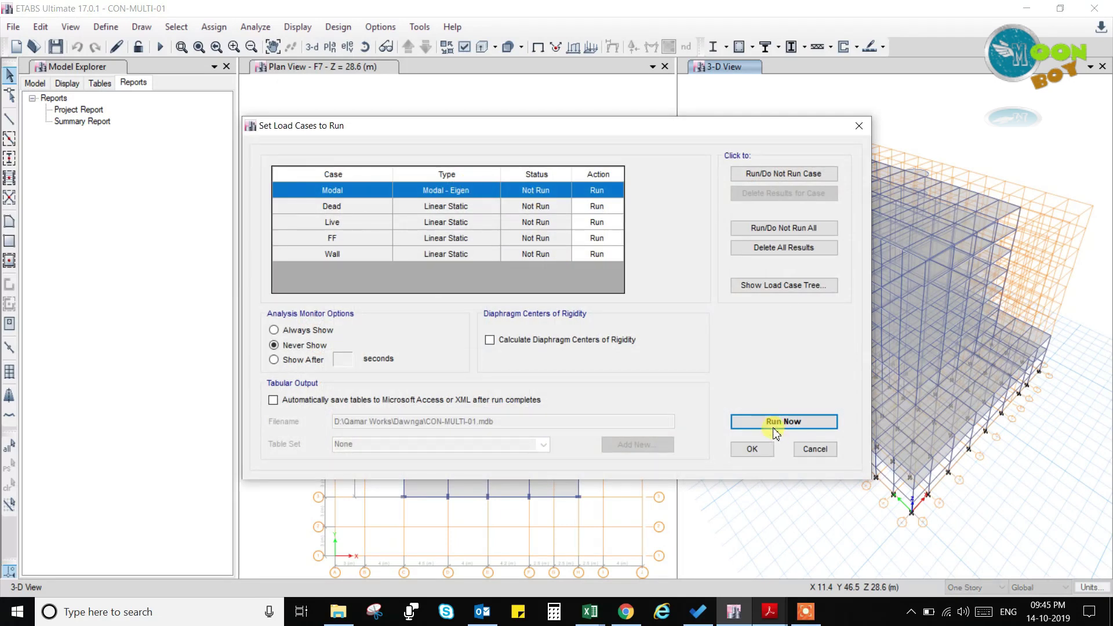
{"action": "left_click", "coordinate": [774, 428]}
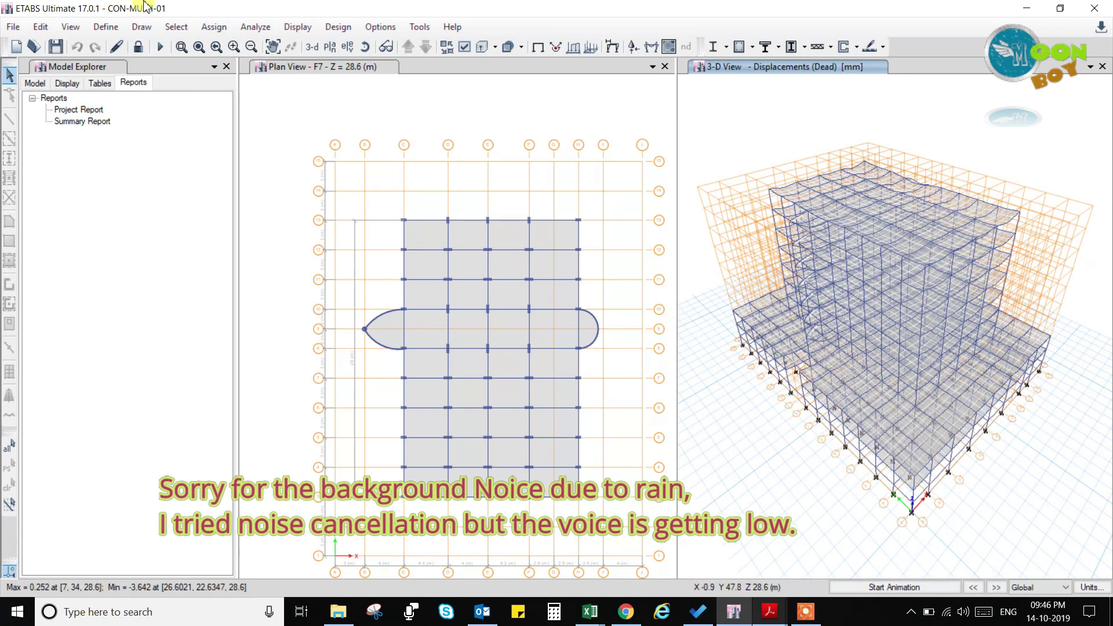
Show the database tables for the complete Model and Analysis categories
{"action": "left_click", "coordinate": [298, 27]}
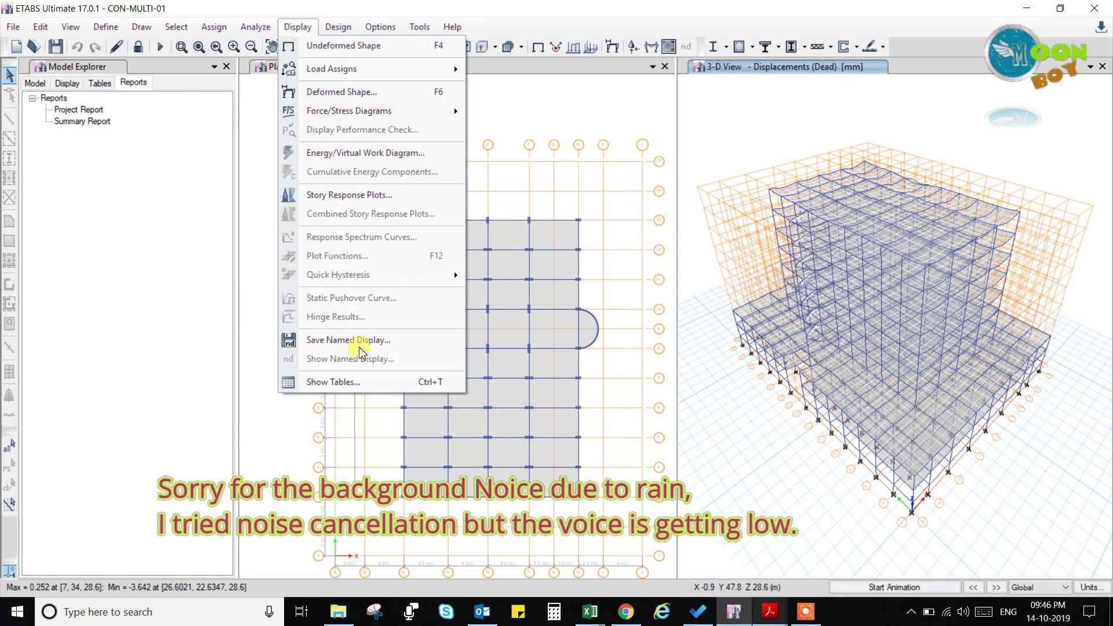
{"action": "left_click", "coordinate": [360, 381]}
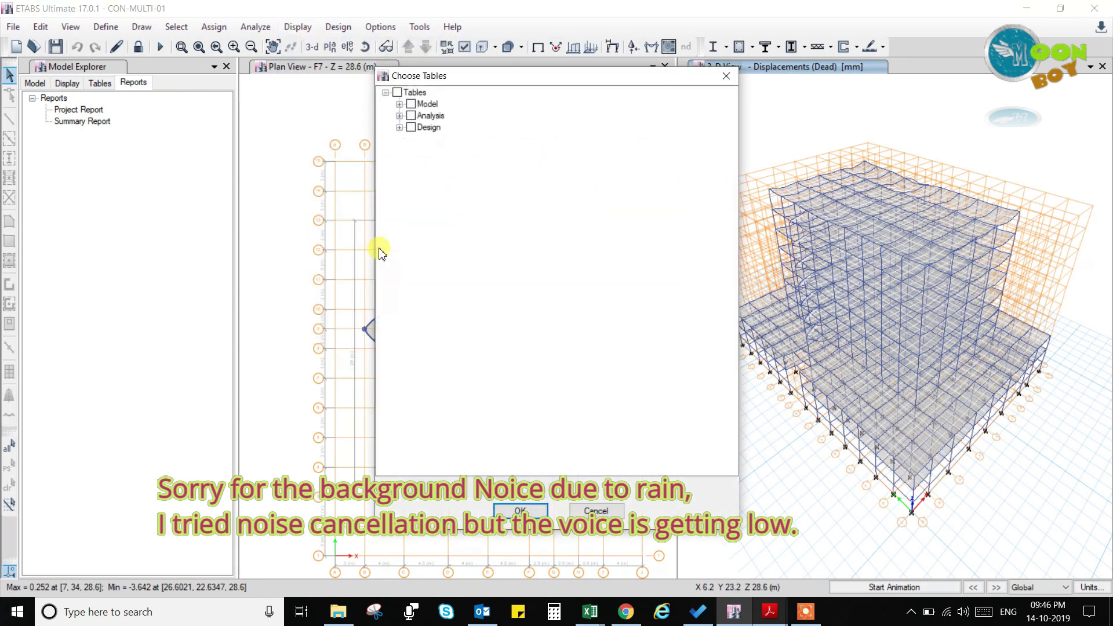
{"action": "left_click", "coordinate": [414, 116]}
{"action": "left_click", "coordinate": [411, 105]}
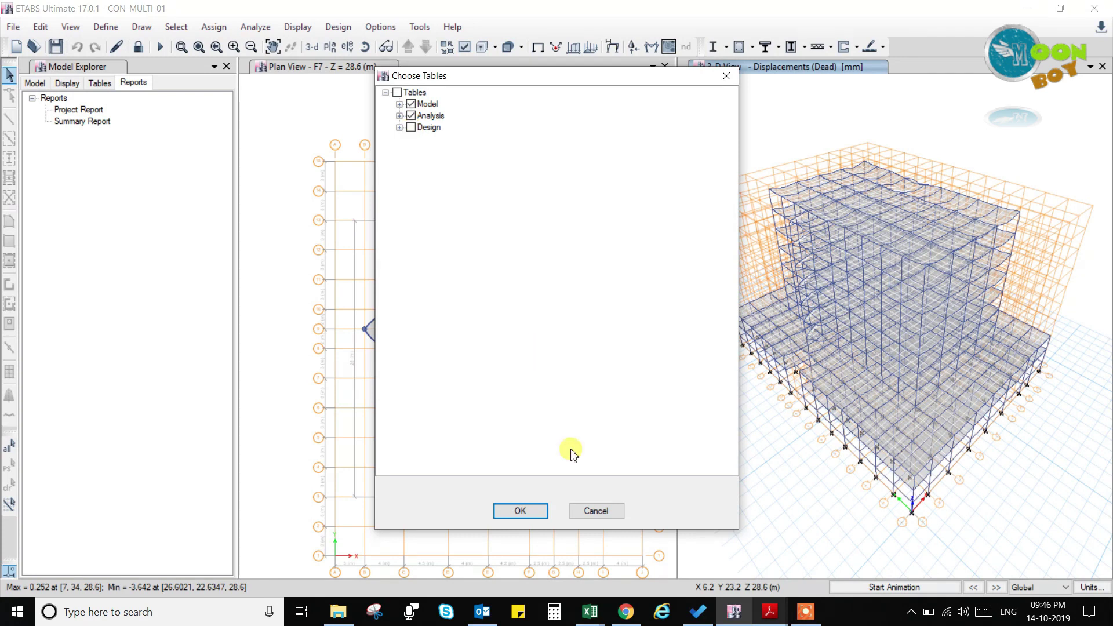
{"action": "left_click", "coordinate": [520, 507]}
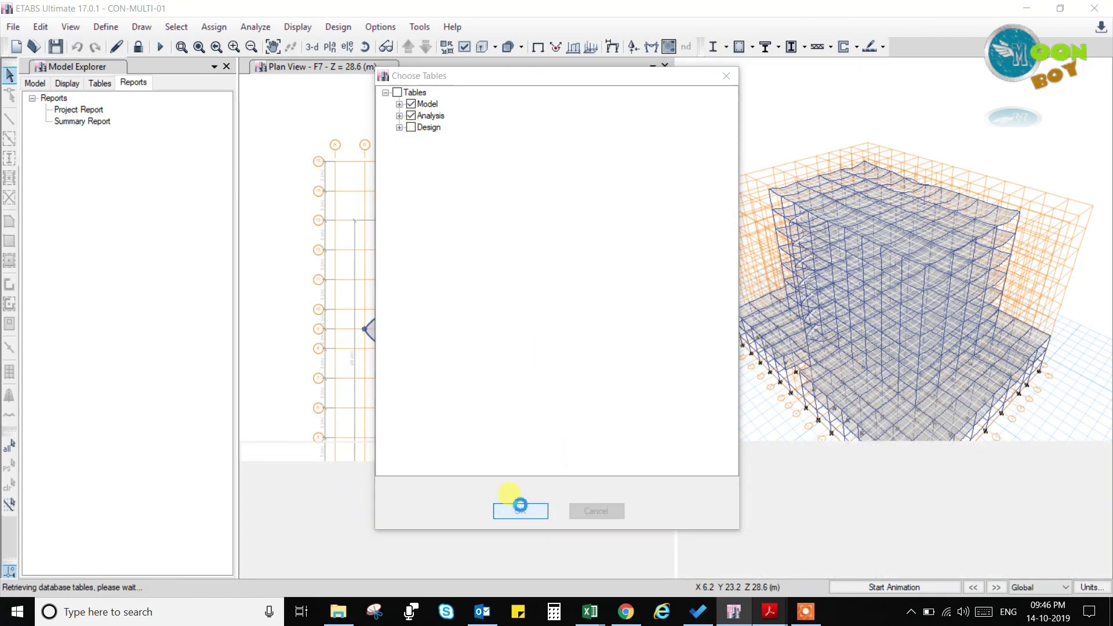
Find the Modal Participating Mass Ratios table among the retrieved tables and display it
{"action": "left_click", "coordinate": [940, 458]}
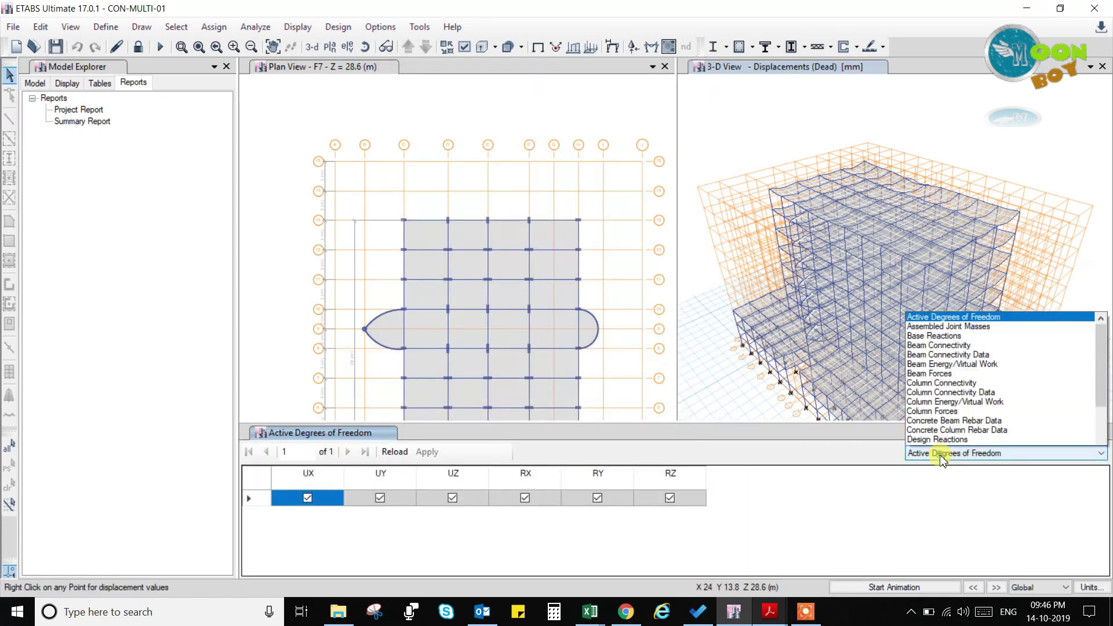
{"action": "scroll", "coordinate": [936, 273], "scroll_direction": "down", "scroll_amount": 10}
{"action": "scroll", "coordinate": [942, 325], "scroll_direction": "down", "scroll_amount": 9}
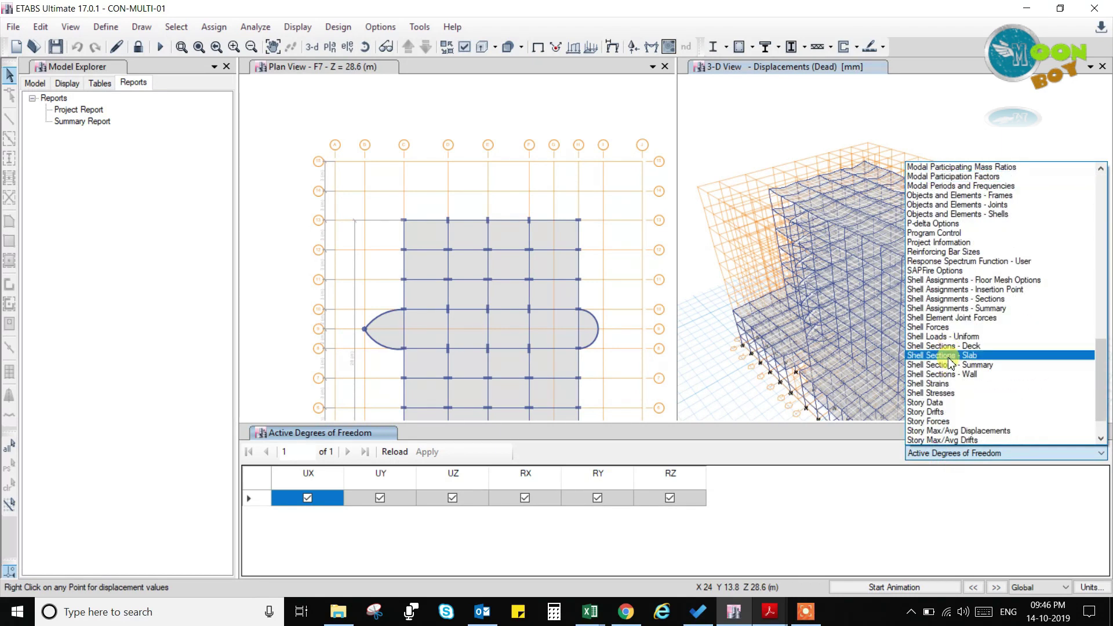
{"action": "scroll", "coordinate": [949, 368], "scroll_direction": "up", "scroll_amount": 7}
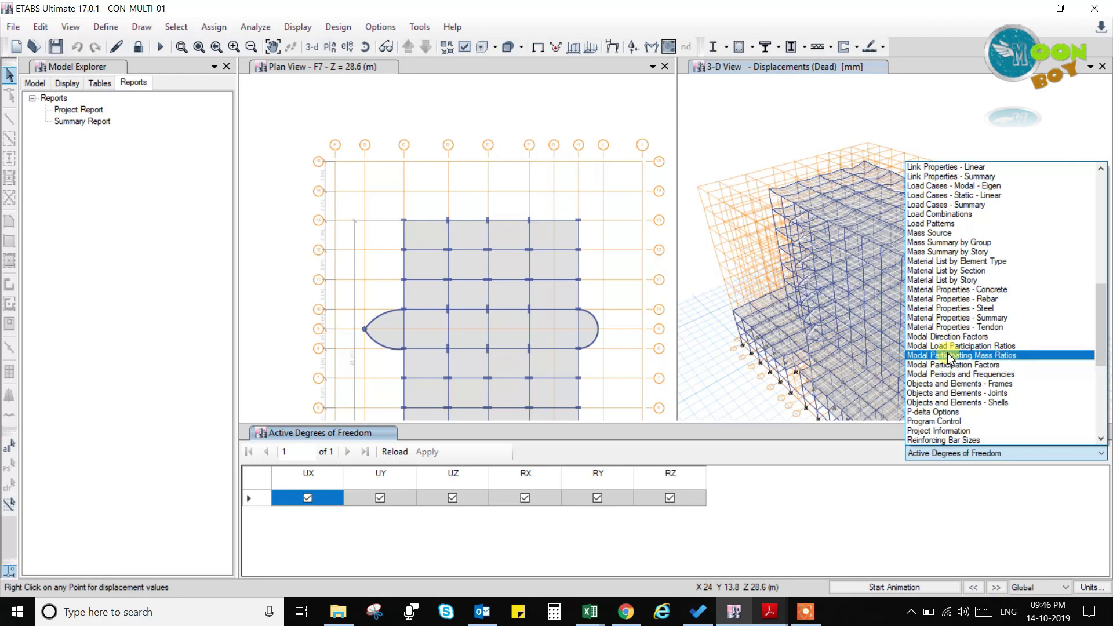
{"action": "left_click", "coordinate": [956, 355]}
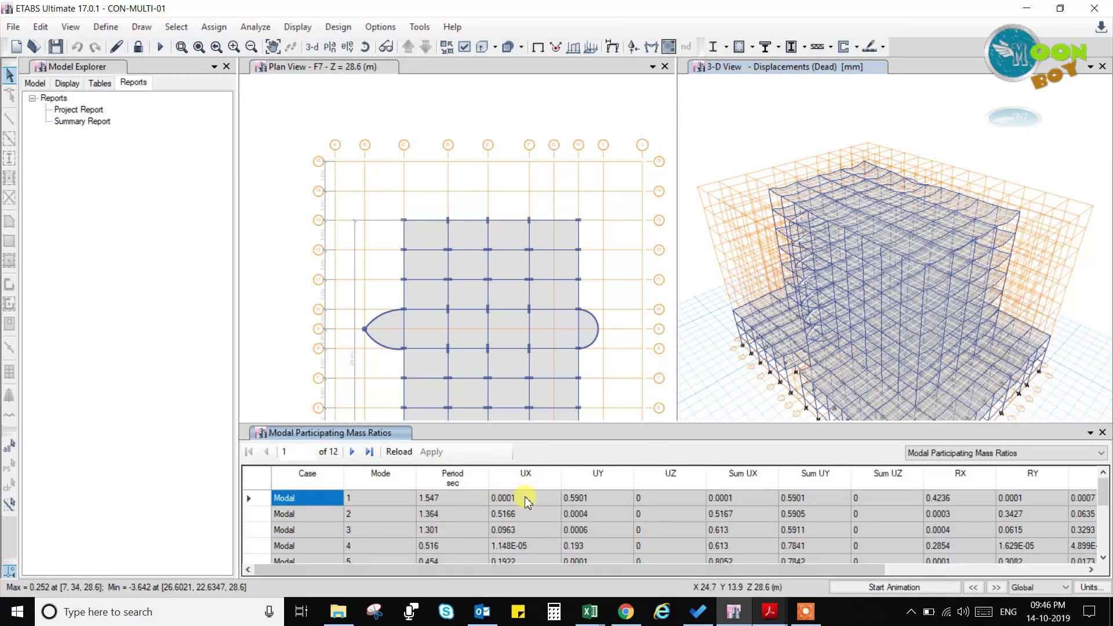
Examine the modal periods, the UX, UY and RZ ratios, and the cumulative Sum UX and Sum UY through the last mode
{"action": "left_click_drag", "start_coordinate": [595, 572], "coordinate": [864, 575]}
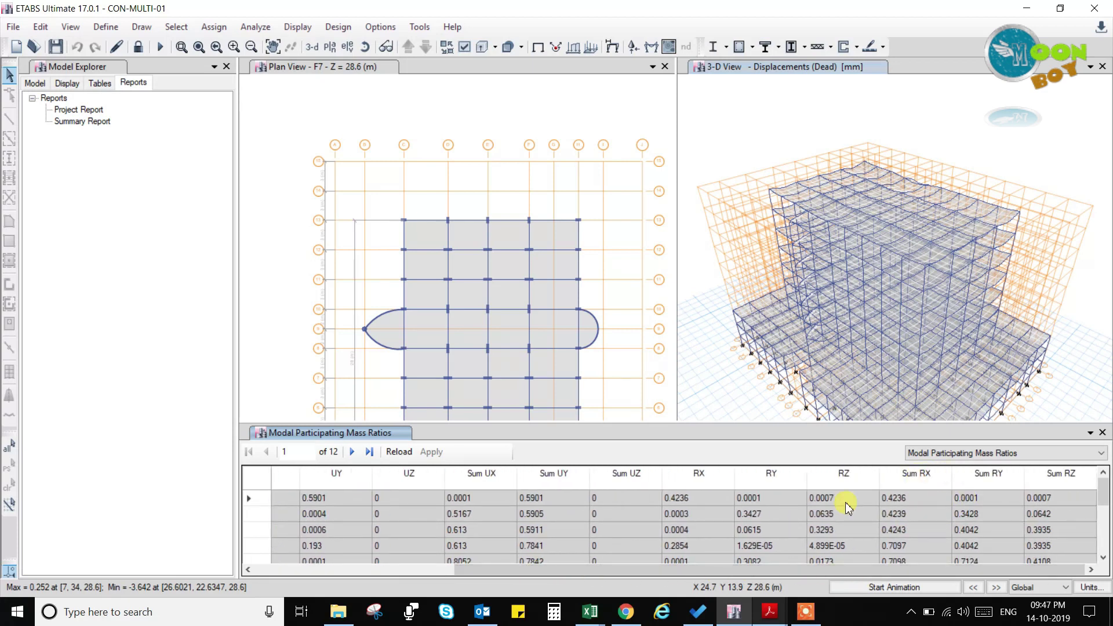
{"action": "left_click_drag", "start_coordinate": [777, 568], "coordinate": [720, 576]}
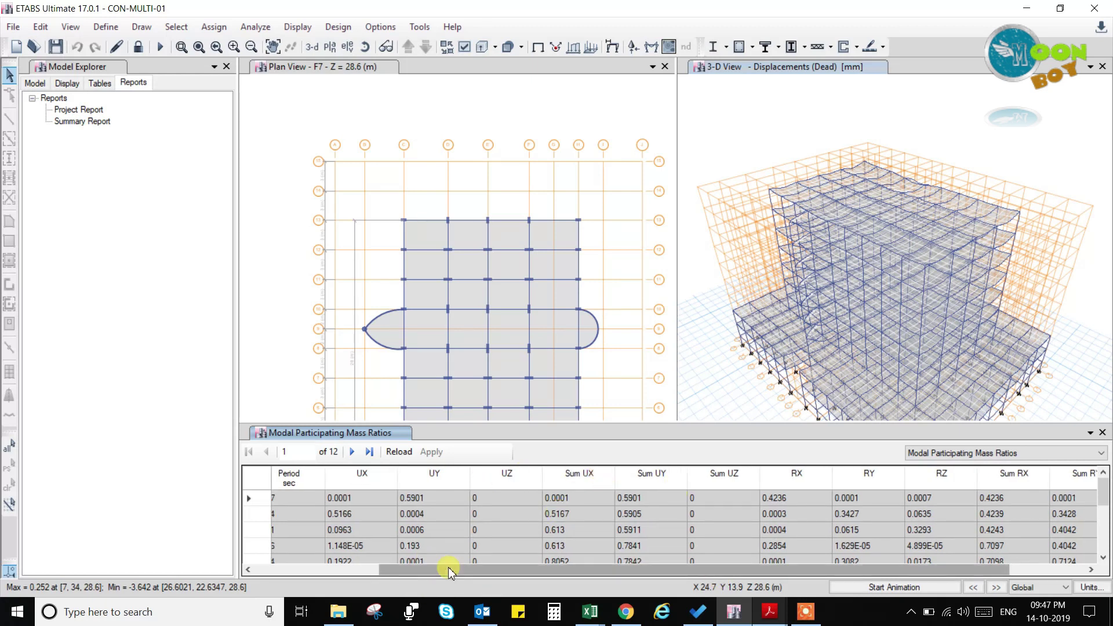
{"action": "left_click_drag", "start_coordinate": [448, 570], "coordinate": [295, 574]}
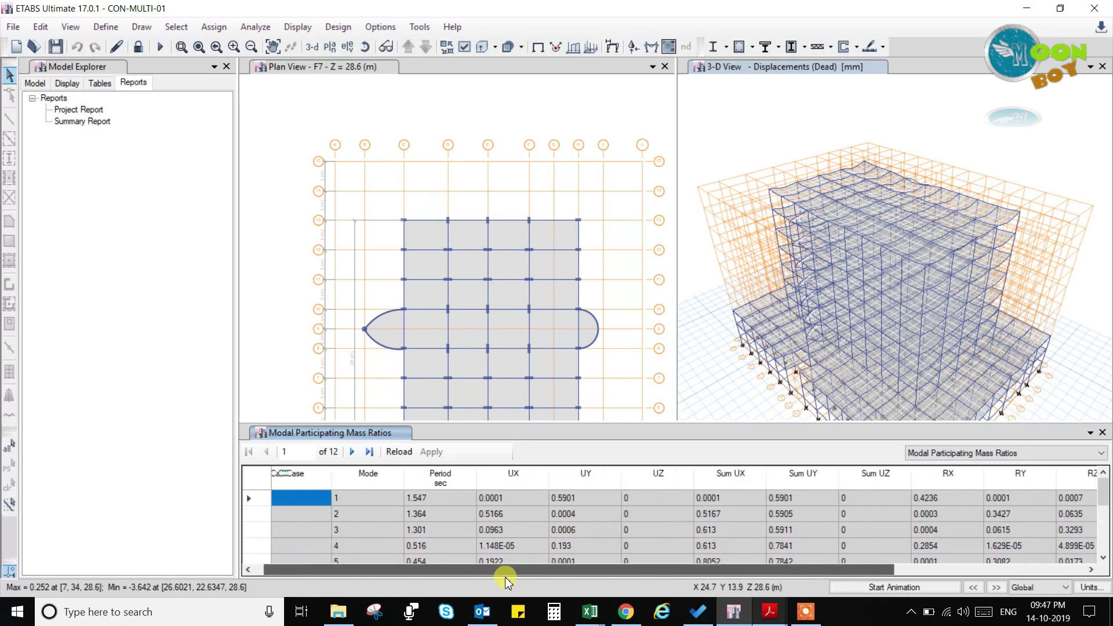
{"action": "left_click", "coordinate": [438, 502]}
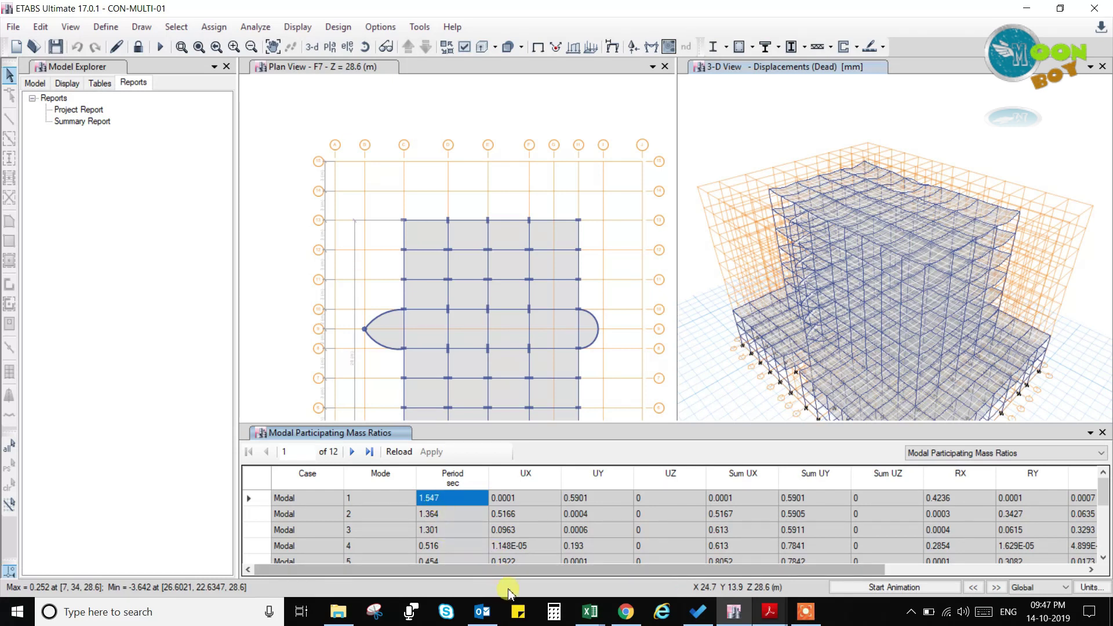
{"action": "left_click_drag", "start_coordinate": [515, 572], "coordinate": [684, 571]}
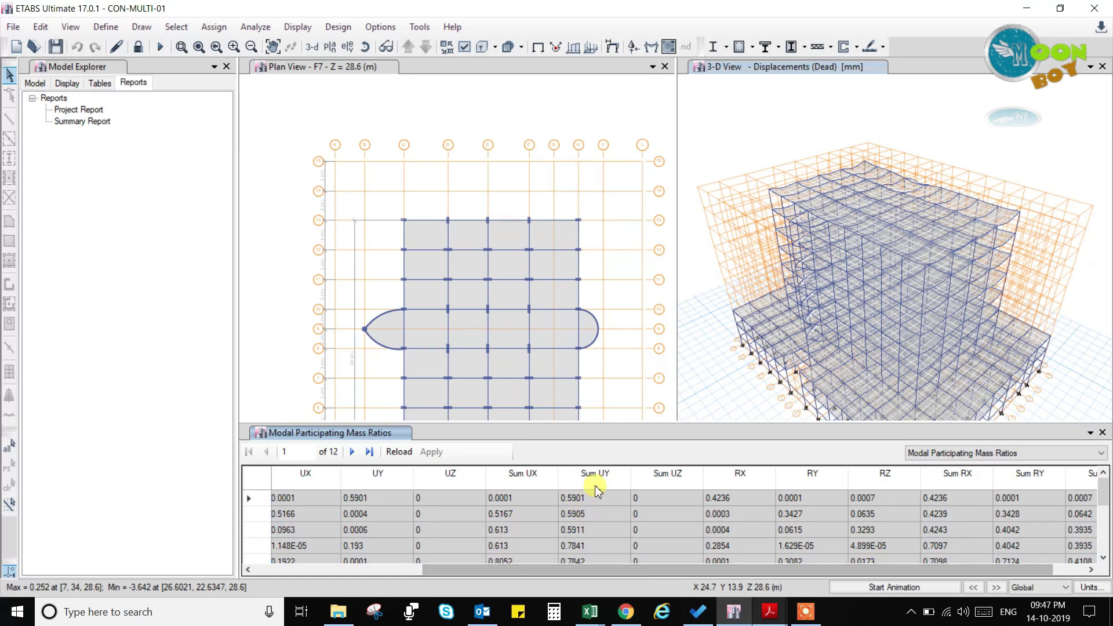
{"action": "left_click", "coordinate": [945, 570]}
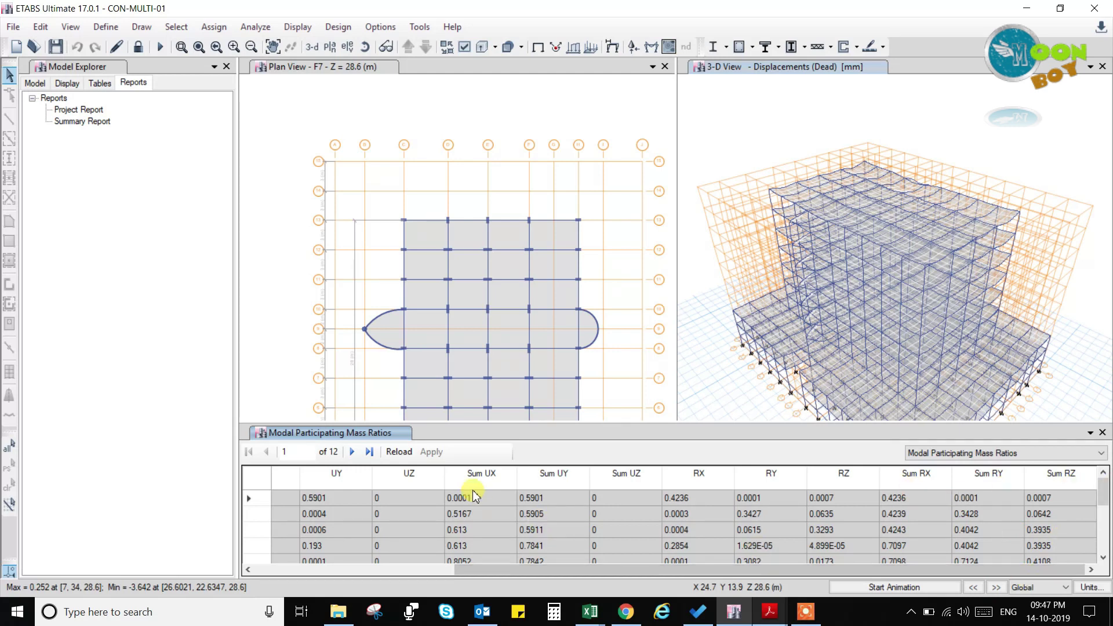
{"action": "left_click_drag", "start_coordinate": [658, 570], "coordinate": [561, 570]}
{"action": "scroll", "coordinate": [580, 499], "scroll_direction": "down", "scroll_amount": 3}
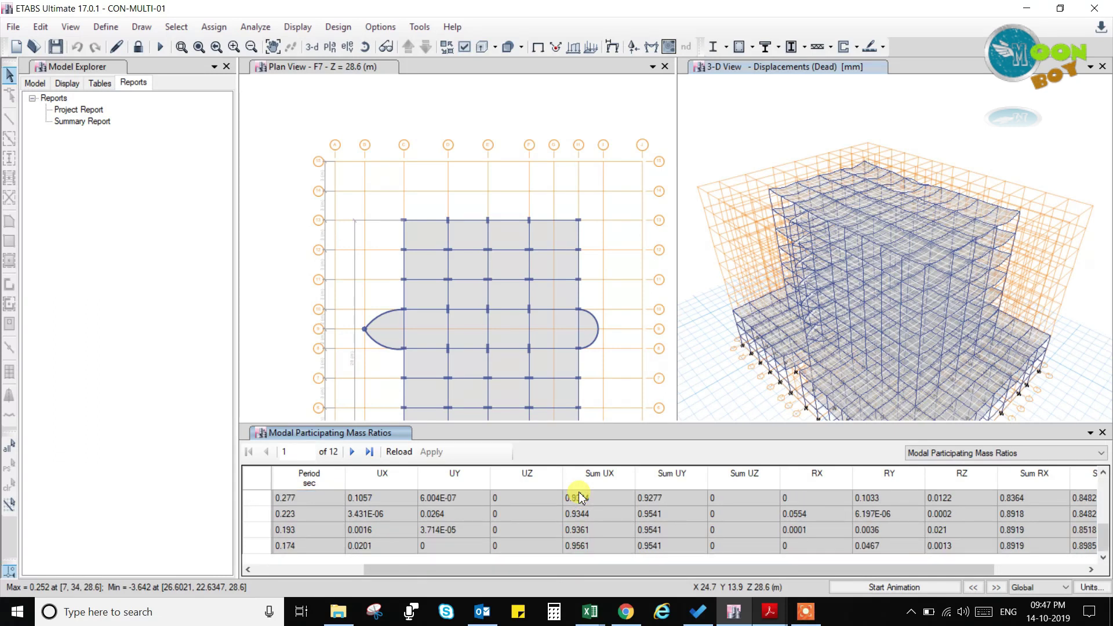
Examine the cumulative Sum UX, Sum UY, Sum RX, Sum RY and Sum RZ ratios of mode 12
{"action": "left_click_drag", "start_coordinate": [427, 570], "coordinate": [281, 573]}
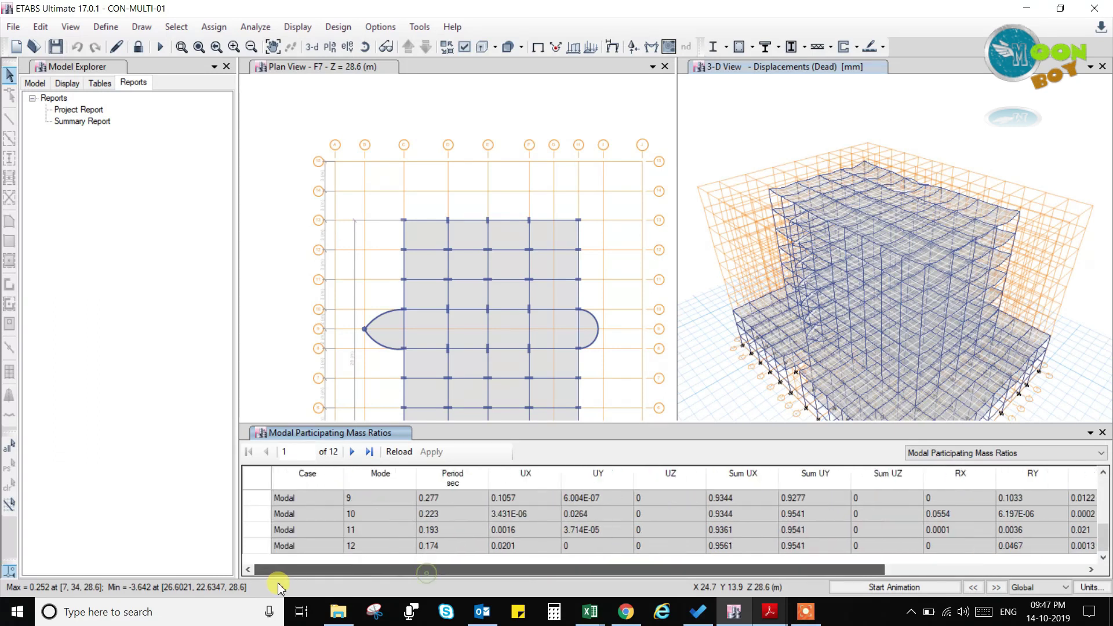
{"action": "left_click", "coordinate": [256, 549]}
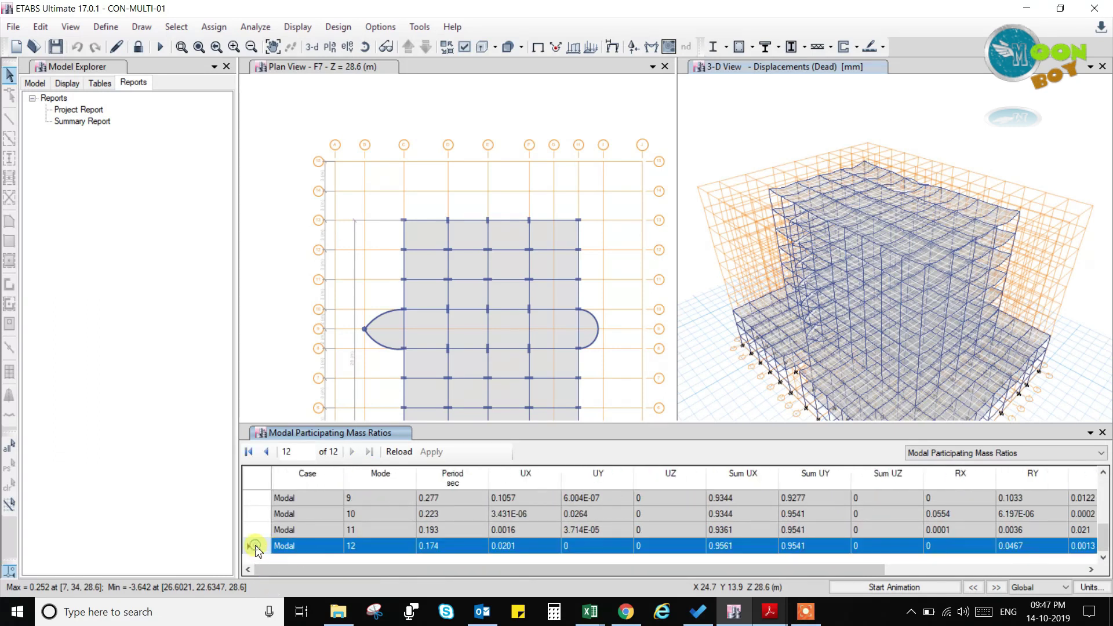
{"action": "left_click_drag", "start_coordinate": [463, 571], "coordinate": [565, 573]}
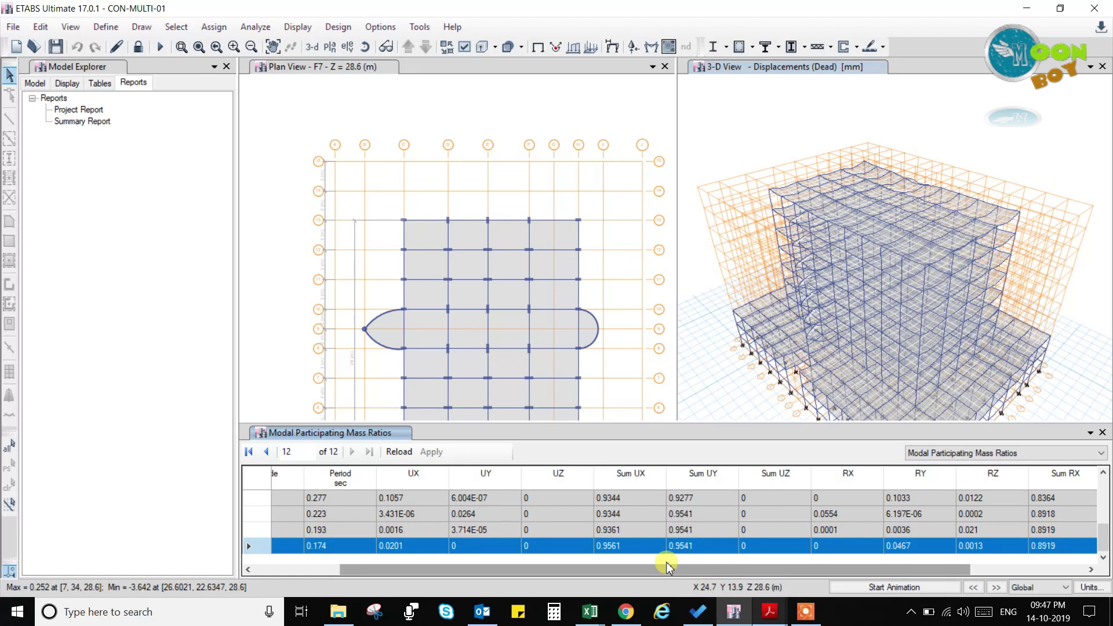
{"action": "left_click_drag", "start_coordinate": [687, 574], "coordinate": [844, 583]}
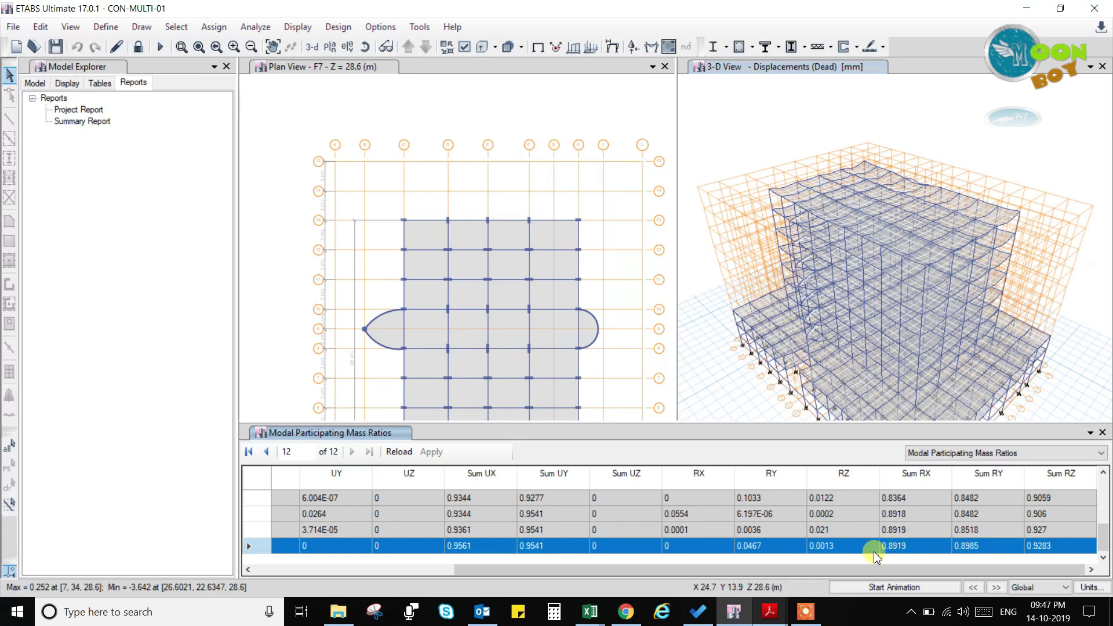
{"action": "left_click_drag", "start_coordinate": [902, 572], "coordinate": [603, 569]}
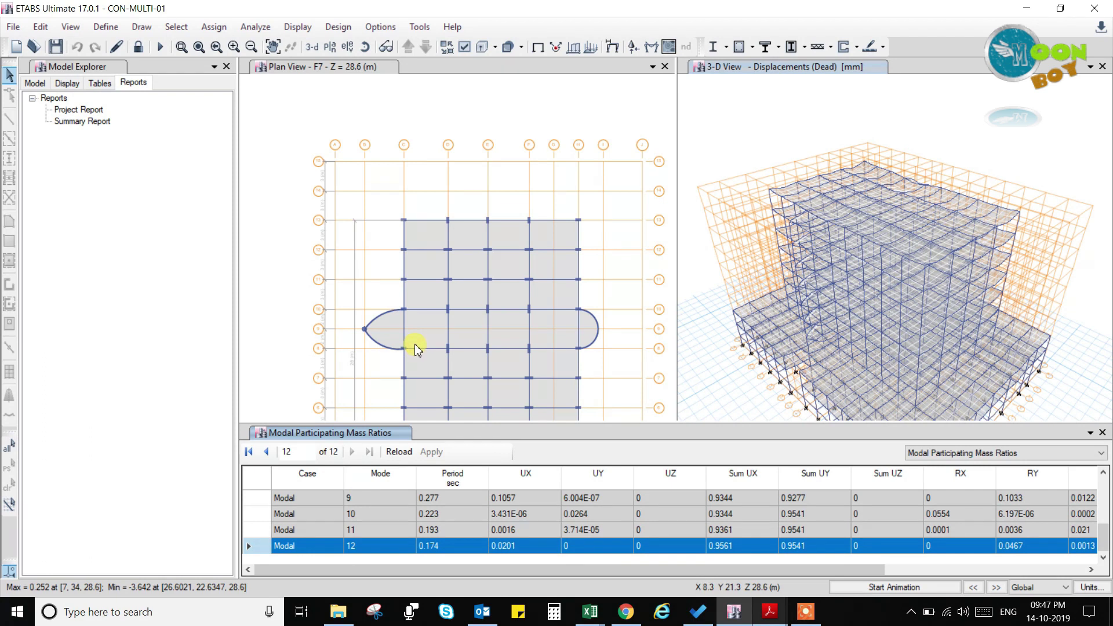
Close the Modal Participating Mass Ratios table and unlock the model, accepting deletion of the analysis results
{"action": "left_click", "coordinate": [1102, 433]}
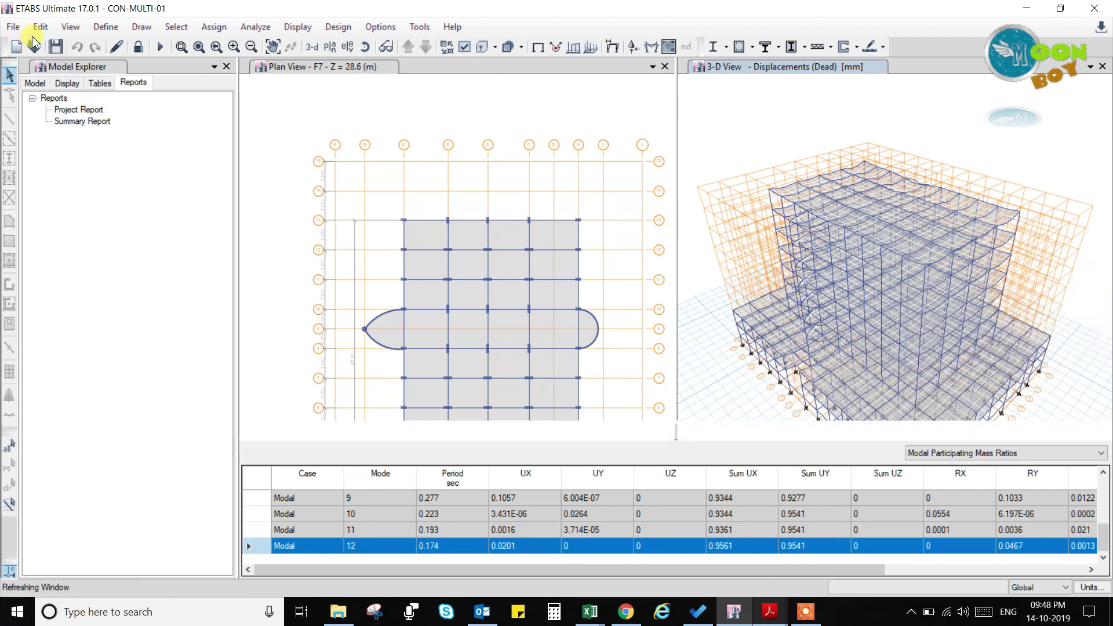
{"action": "left_click", "coordinate": [138, 46]}
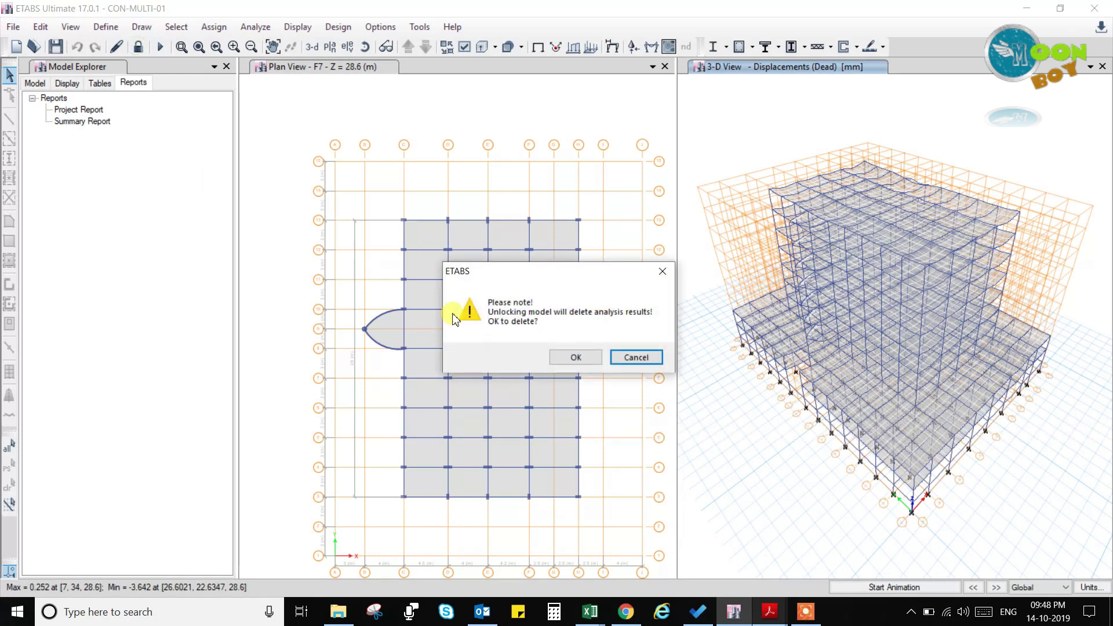
{"action": "left_click", "coordinate": [571, 357]}
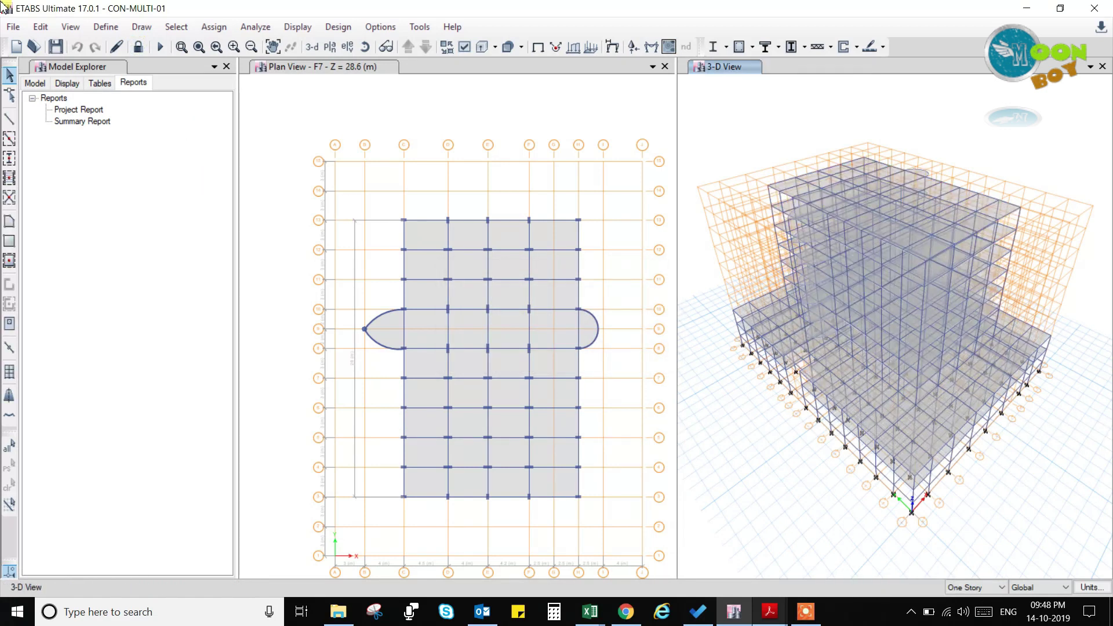
Set the maximum number of modes of the Modal case to 18
{"action": "left_click", "coordinate": [106, 27]}
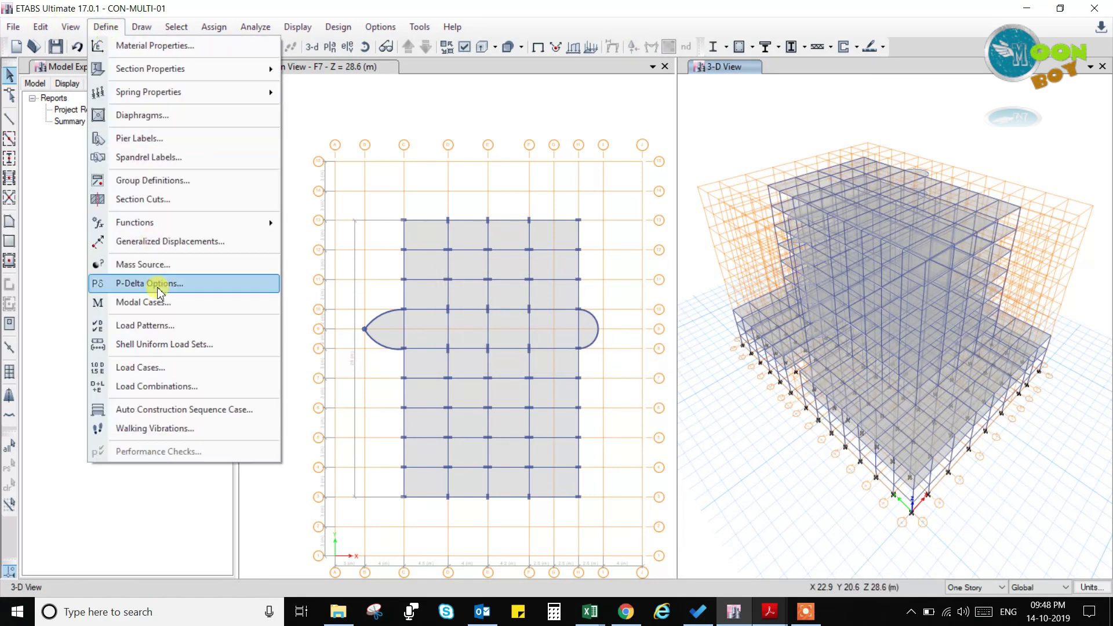
{"action": "left_click", "coordinate": [142, 302]}
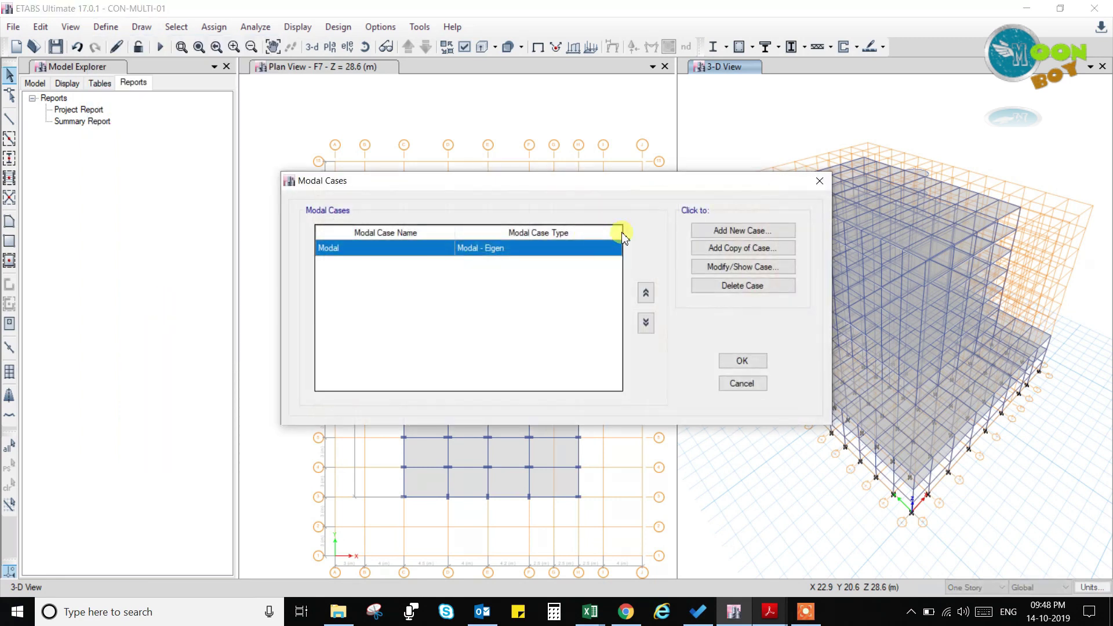
{"action": "left_click", "coordinate": [742, 267]}
{"action": "double_click", "coordinate": [633, 322]}
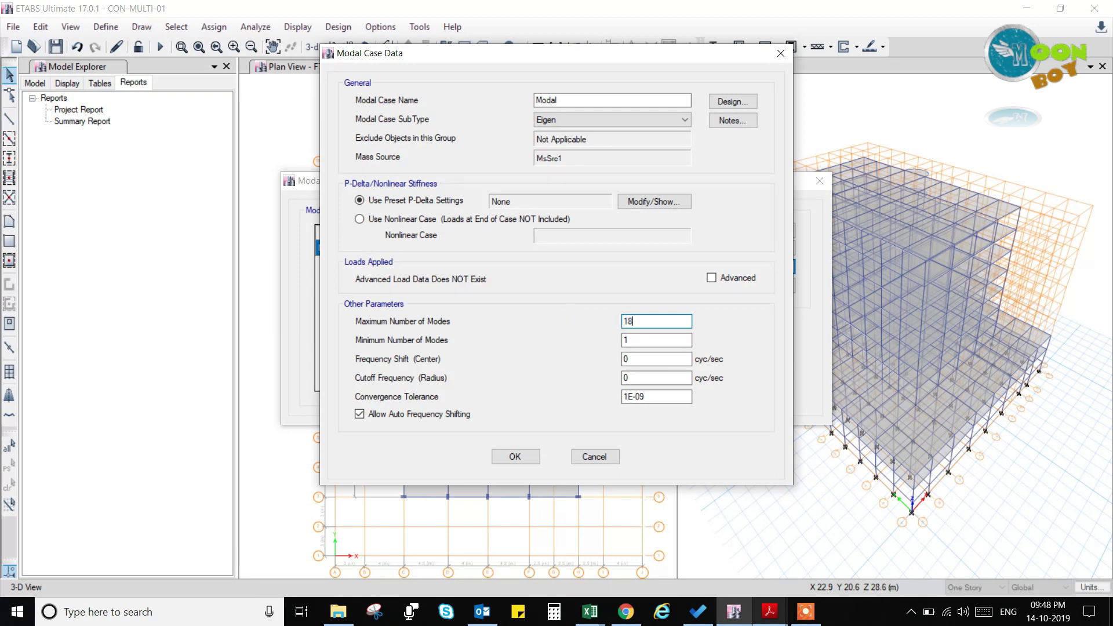
{"action": "left_click", "coordinate": [515, 457]}
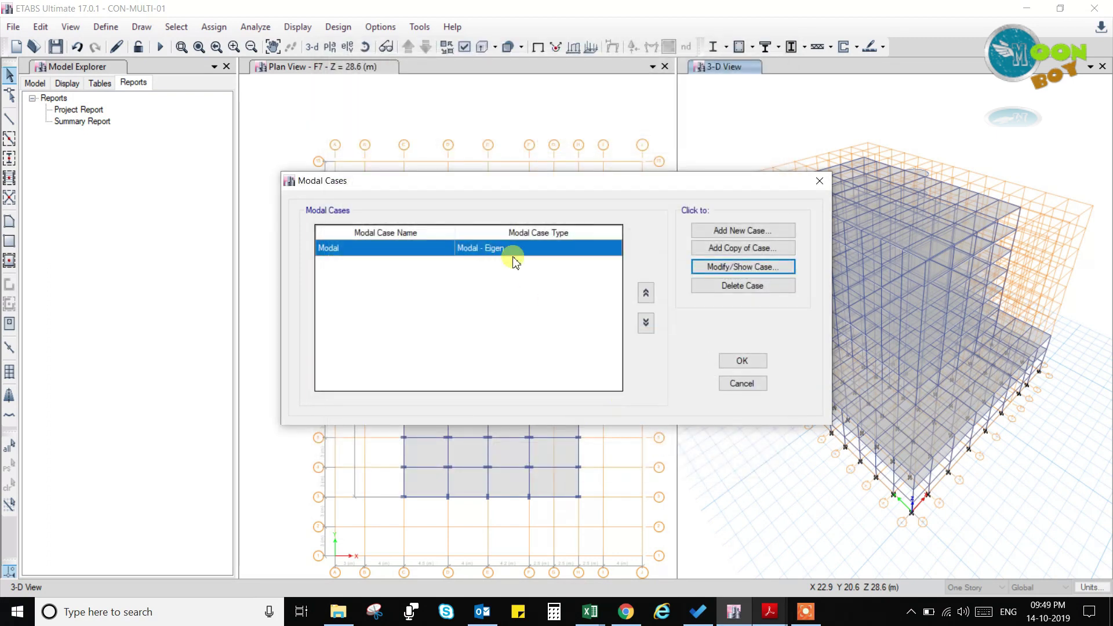
{"action": "left_click", "coordinate": [735, 360]}
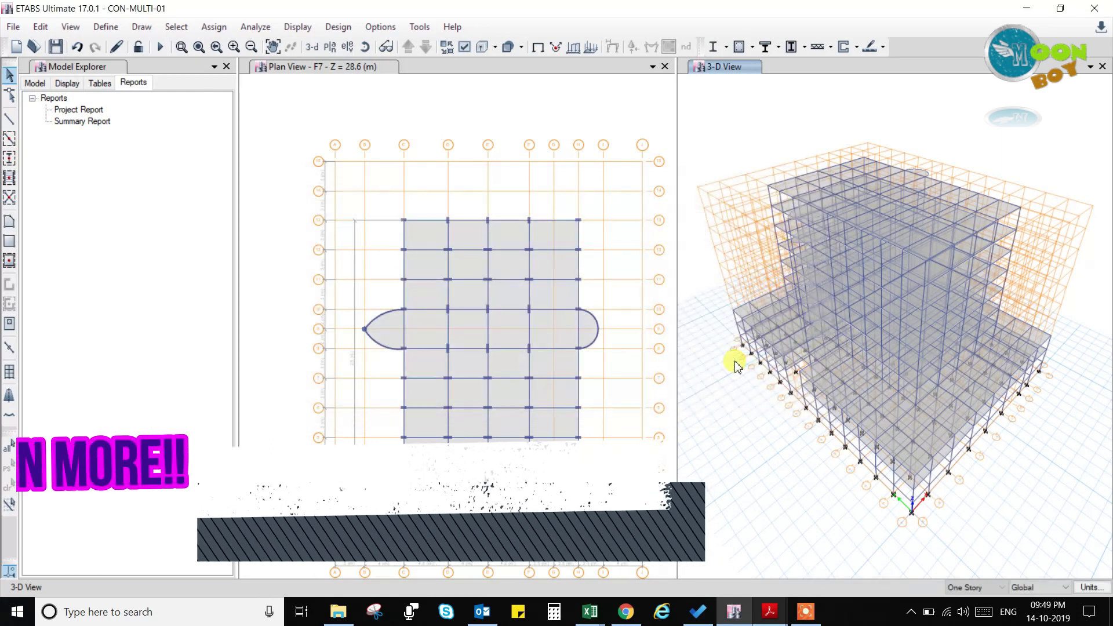
Run the analysis and show the database tables with the existing table selection
{"action": "left_click", "coordinate": [255, 27]}
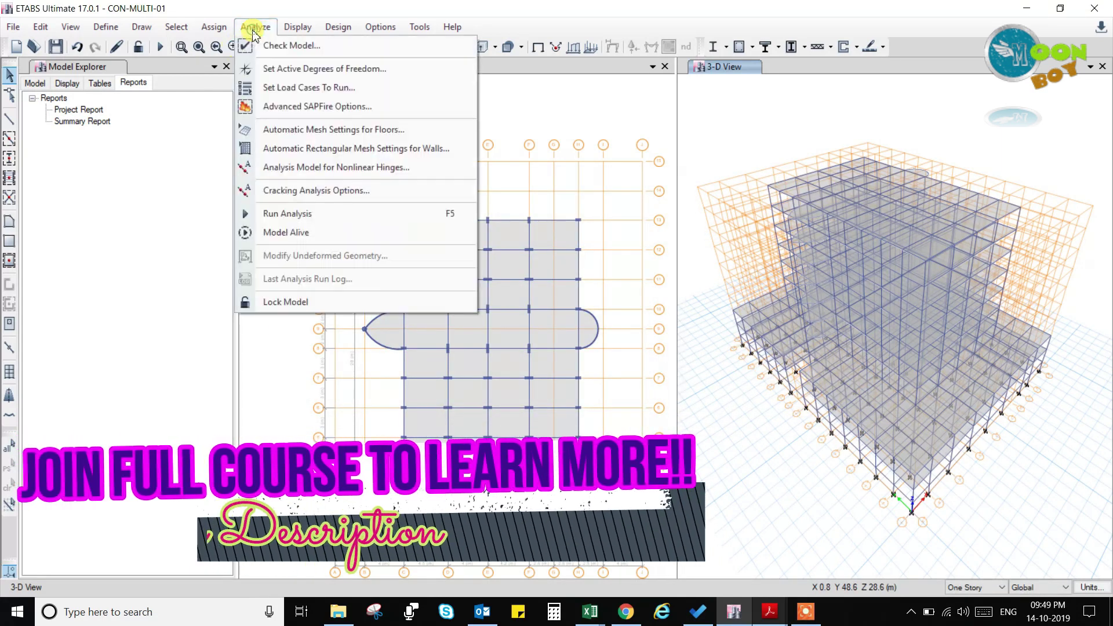
{"action": "left_click", "coordinate": [301, 222]}
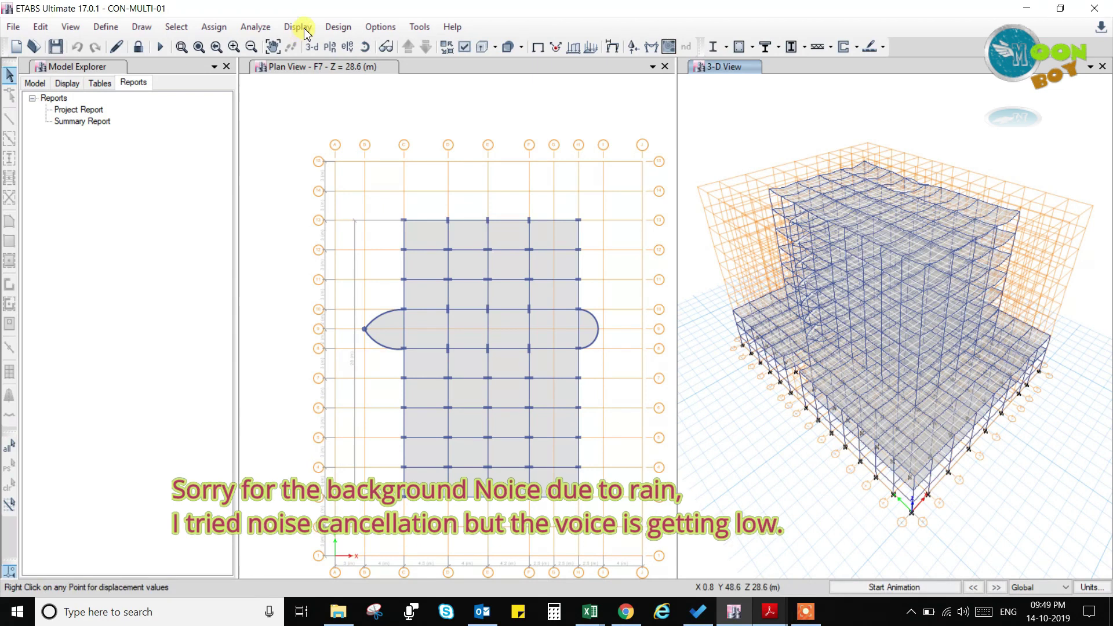
{"action": "left_click", "coordinate": [301, 28]}
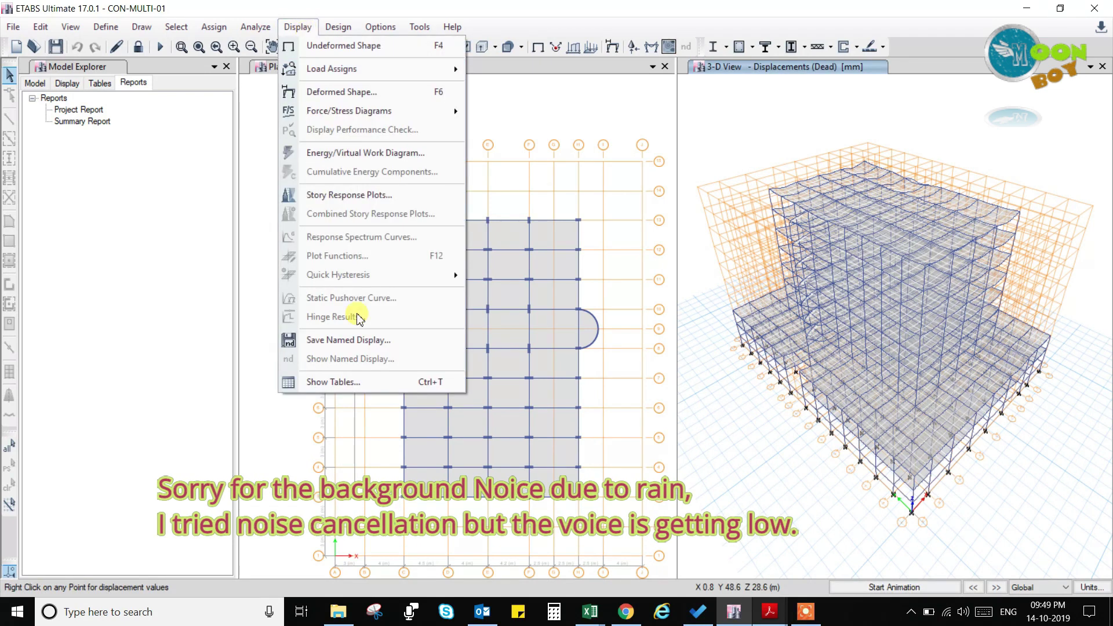
{"action": "left_click", "coordinate": [364, 382]}
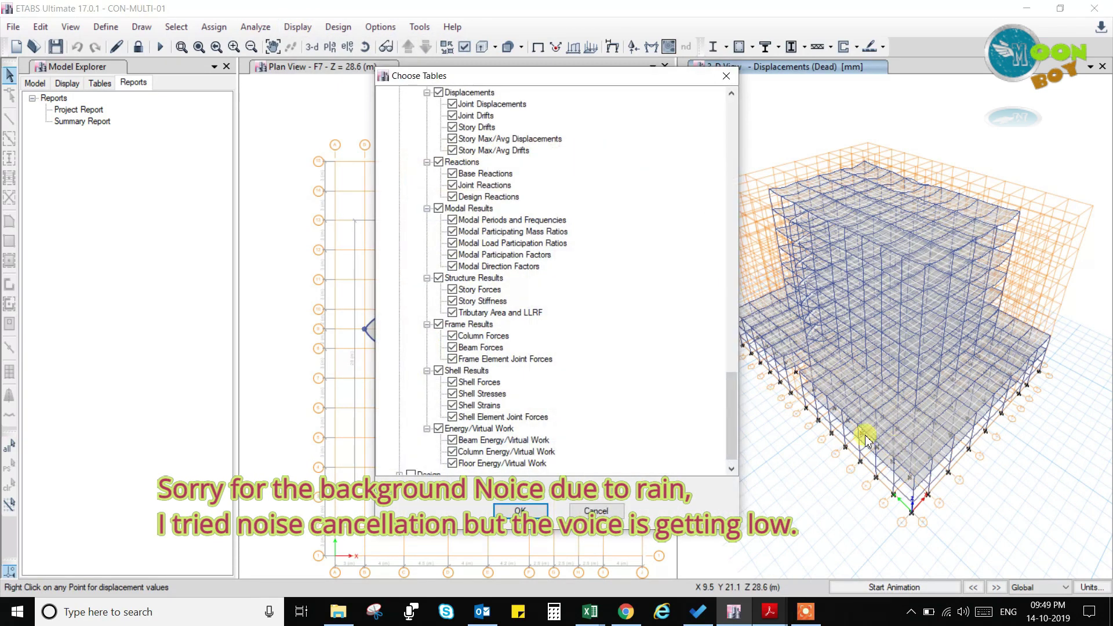
{"action": "left_click", "coordinate": [520, 511]}
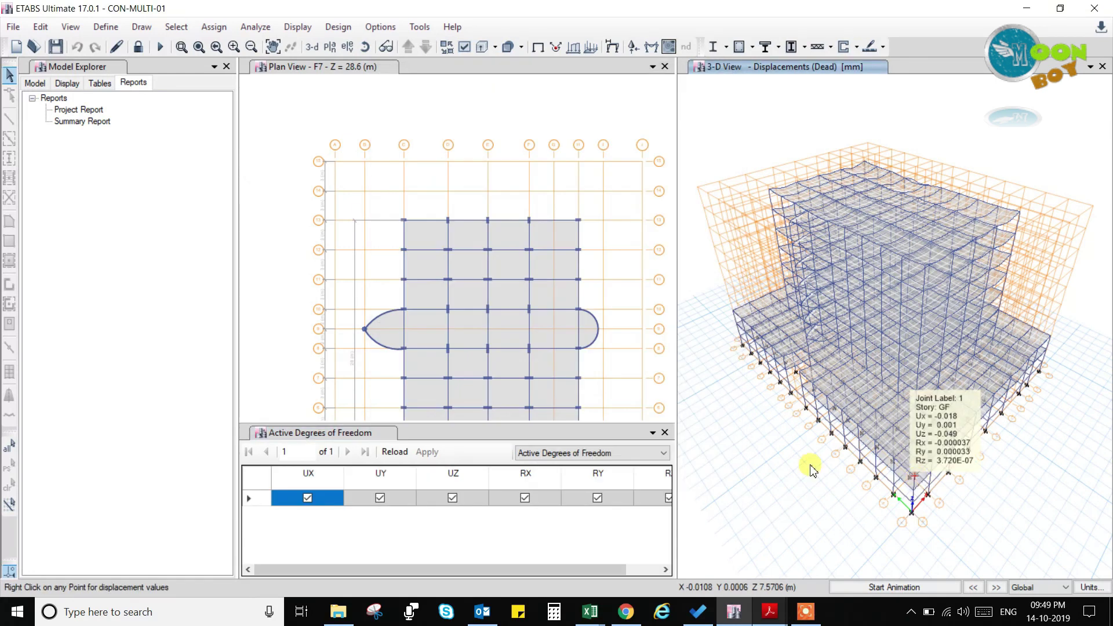
Display the Modal Participating Mass Ratios table and dock it across the full width of the window
{"action": "left_click", "coordinate": [641, 453]}
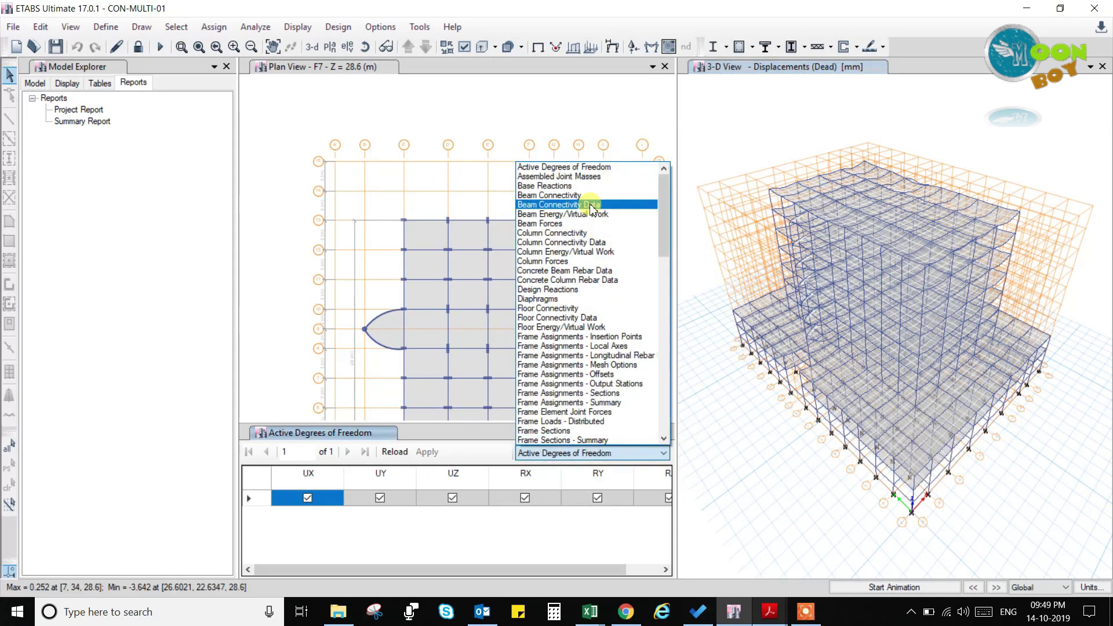
{"action": "scroll", "coordinate": [592, 319], "scroll_direction": "down", "scroll_amount": 6}
{"action": "scroll", "coordinate": [591, 319], "scroll_direction": "down", "scroll_amount": 4}
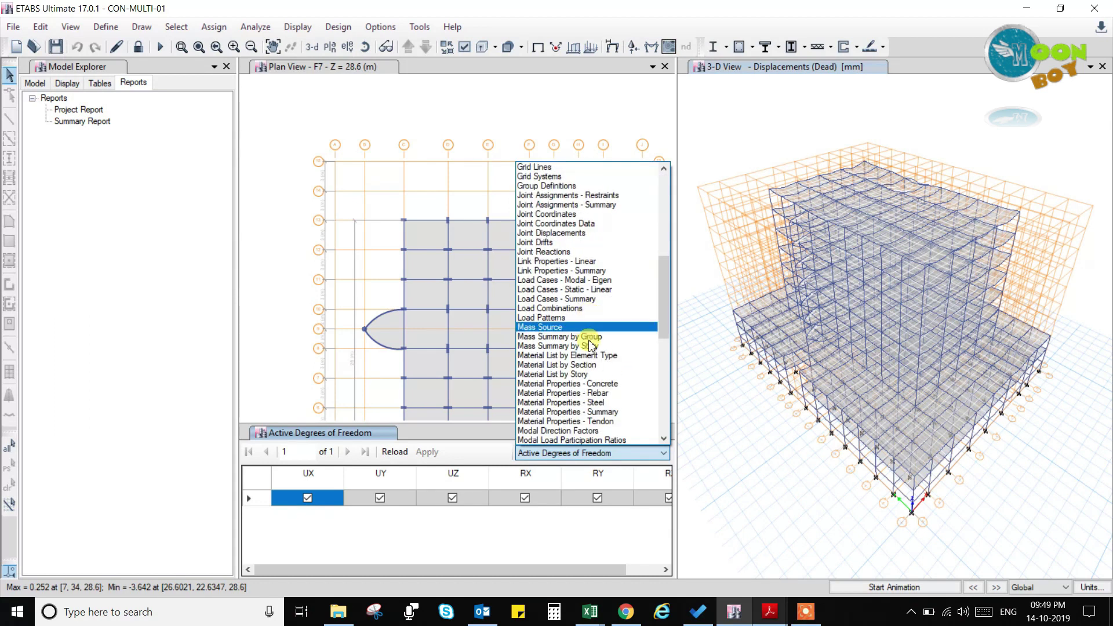
{"action": "scroll", "coordinate": [587, 365], "scroll_direction": "down", "scroll_amount": 3}
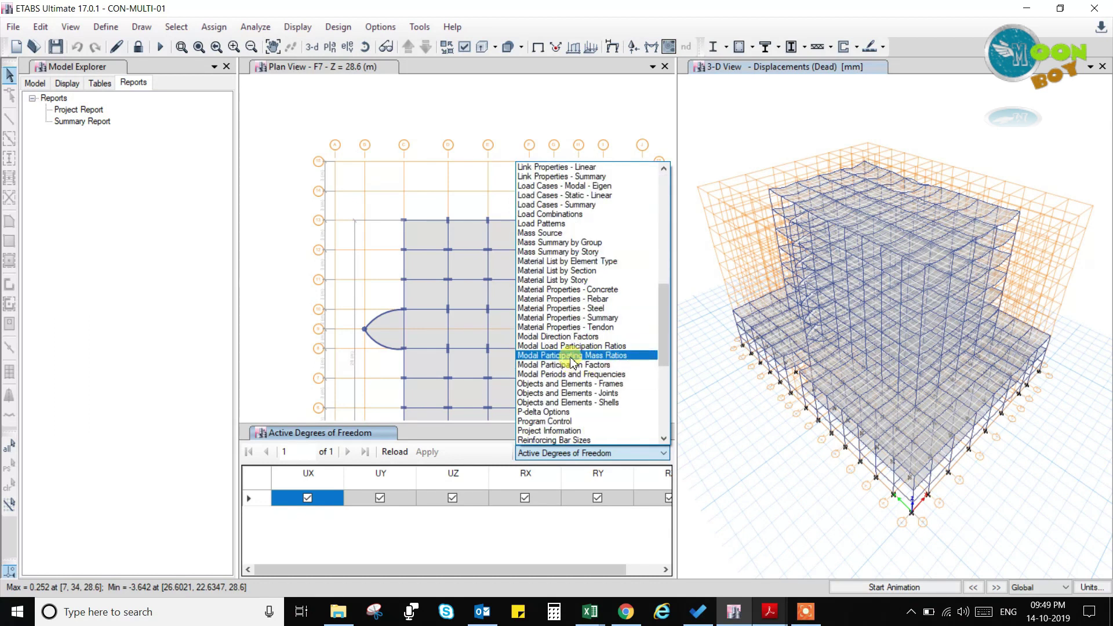
{"action": "left_click", "coordinate": [577, 356]}
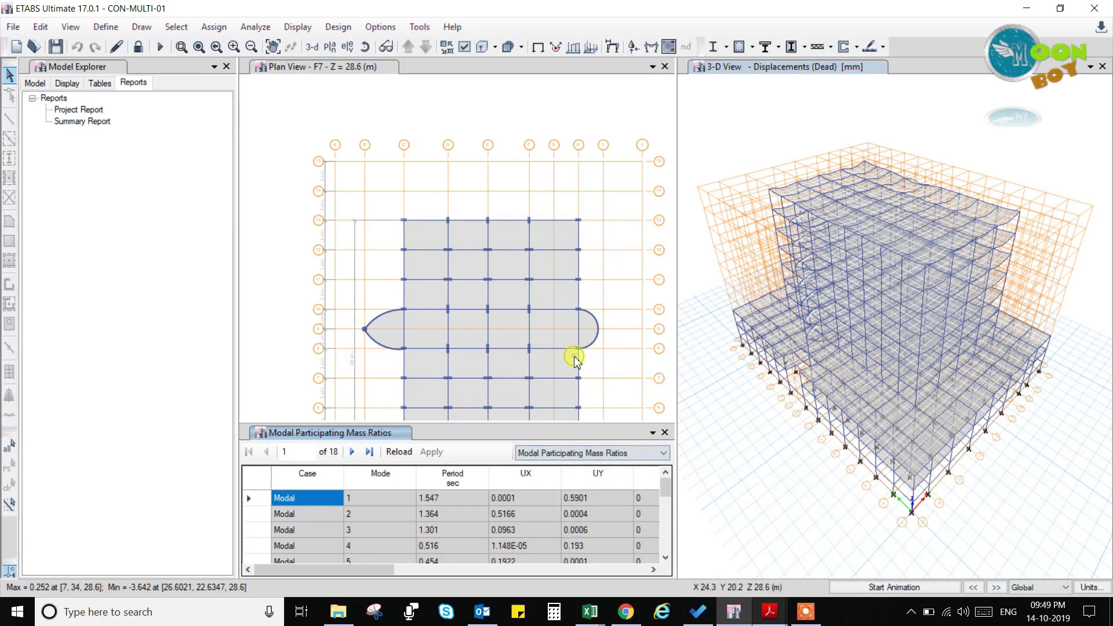
{"action": "left_click_drag", "start_coordinate": [603, 436], "coordinate": [567, 565]}
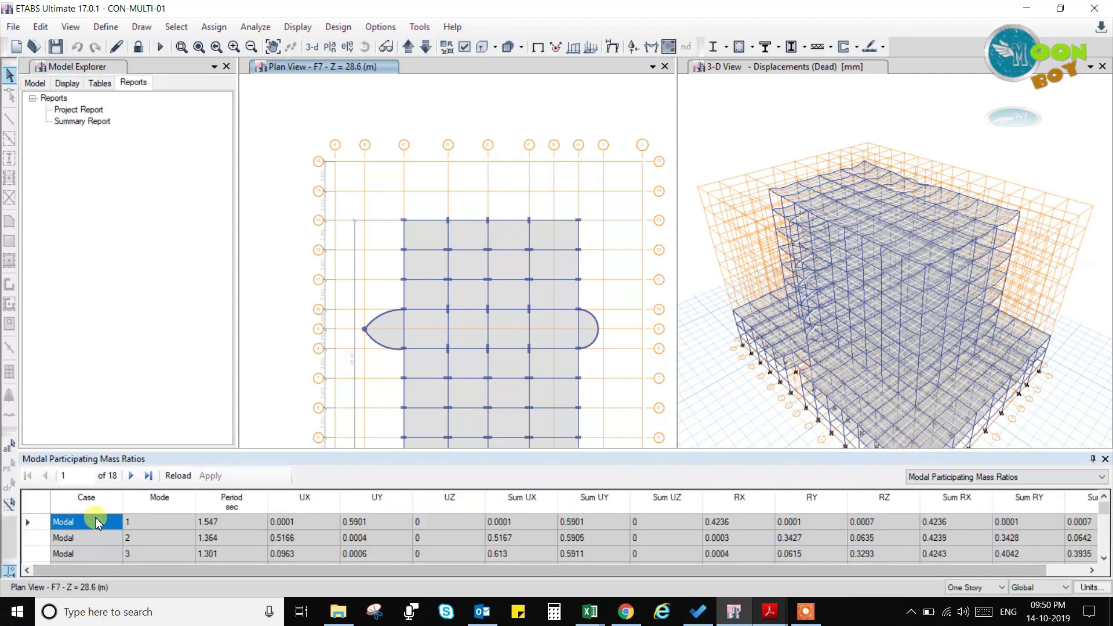
Examine the cumulative Sum UX, UY, RX, RY and RZ ratios for modes 14 to 18, and close the table
{"action": "scroll", "coordinate": [144, 540], "scroll_direction": "down", "scroll_amount": 5}
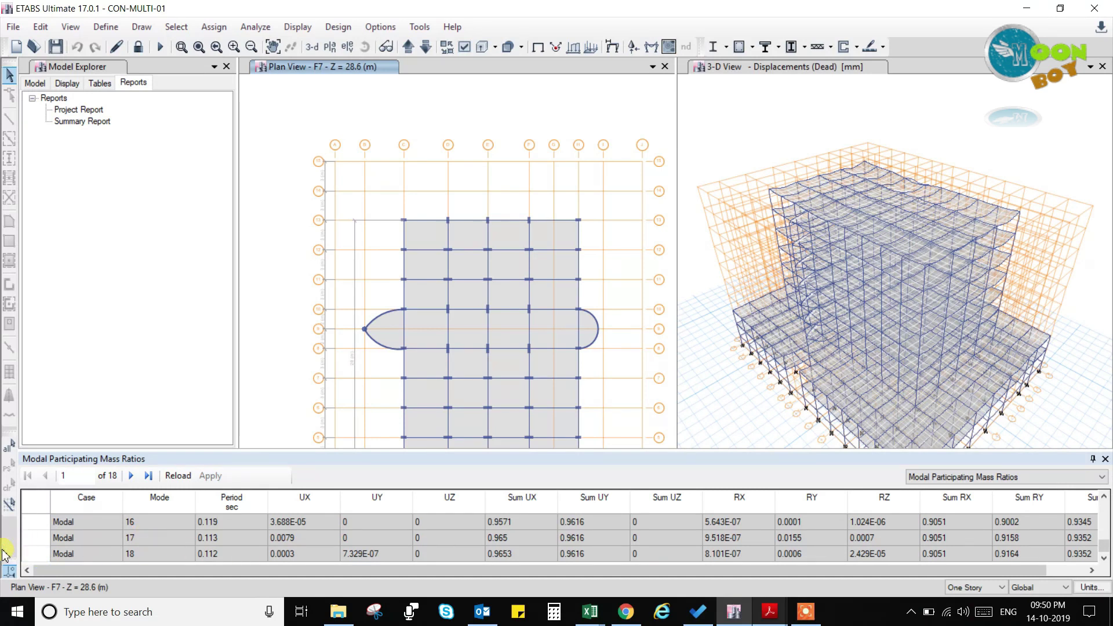
{"action": "left_click", "coordinate": [33, 555]}
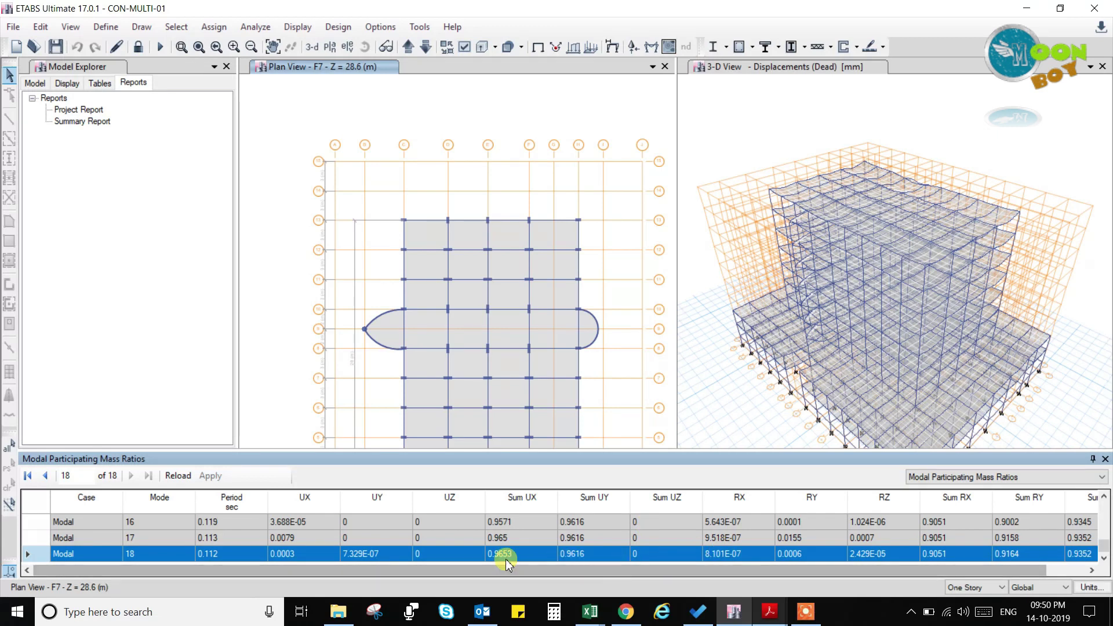
{"action": "left_click_drag", "start_coordinate": [605, 571], "coordinate": [657, 578]}
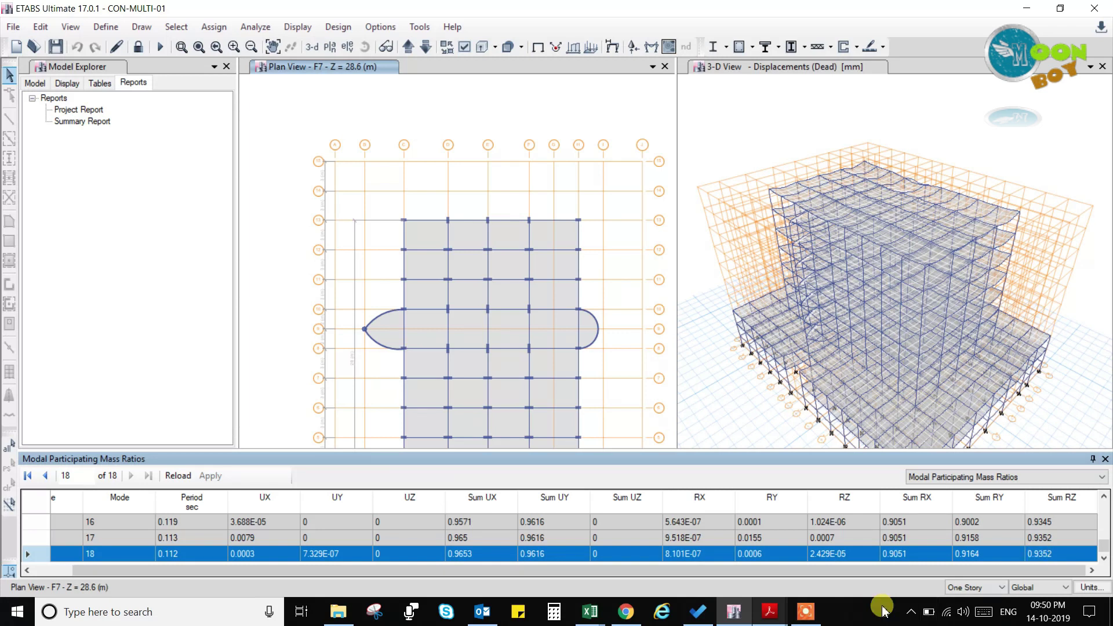
{"action": "scroll", "coordinate": [902, 544], "scroll_direction": "up", "scroll_amount": 3}
{"action": "scroll", "coordinate": [906, 551], "scroll_direction": "down", "scroll_amount": 3}
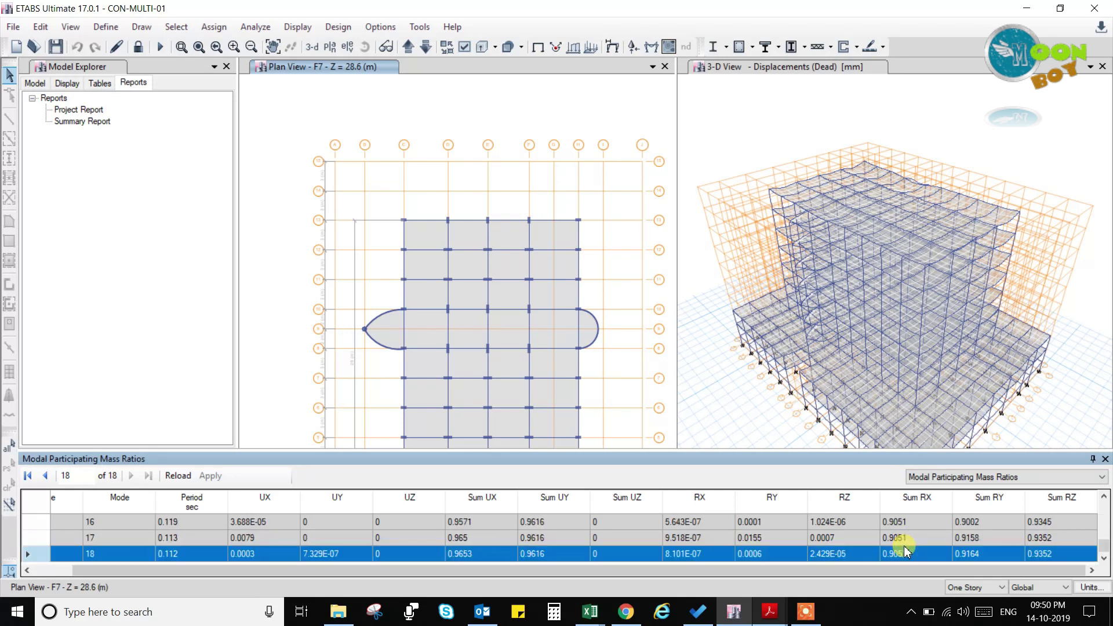
{"action": "left_click", "coordinate": [913, 523]}
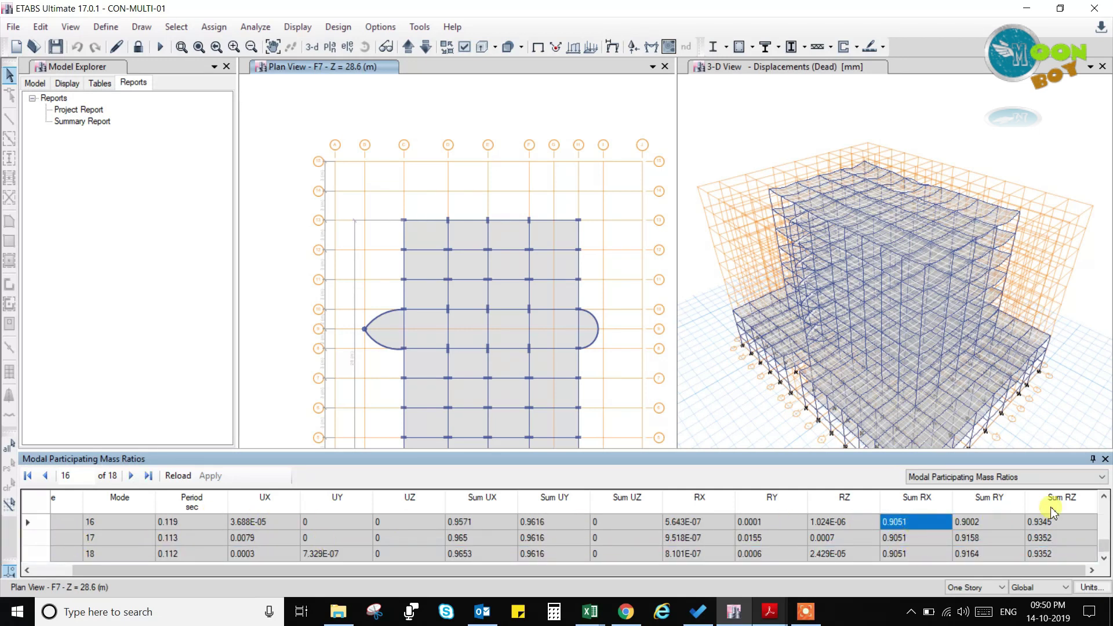
{"action": "left_click", "coordinate": [1103, 497]}
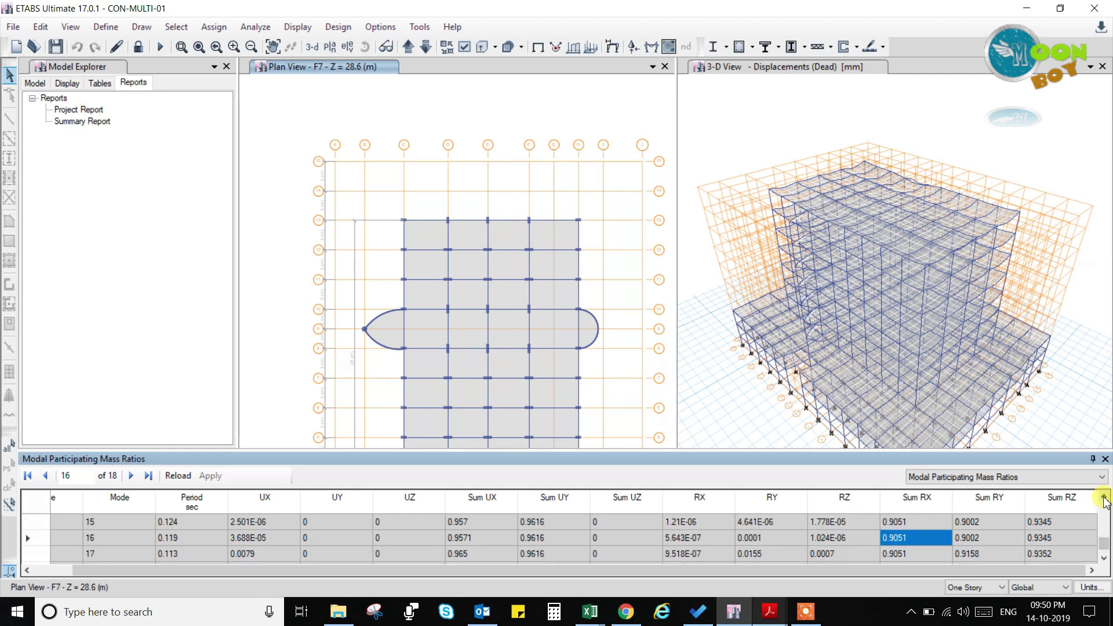
{"action": "left_click", "coordinate": [1103, 498]}
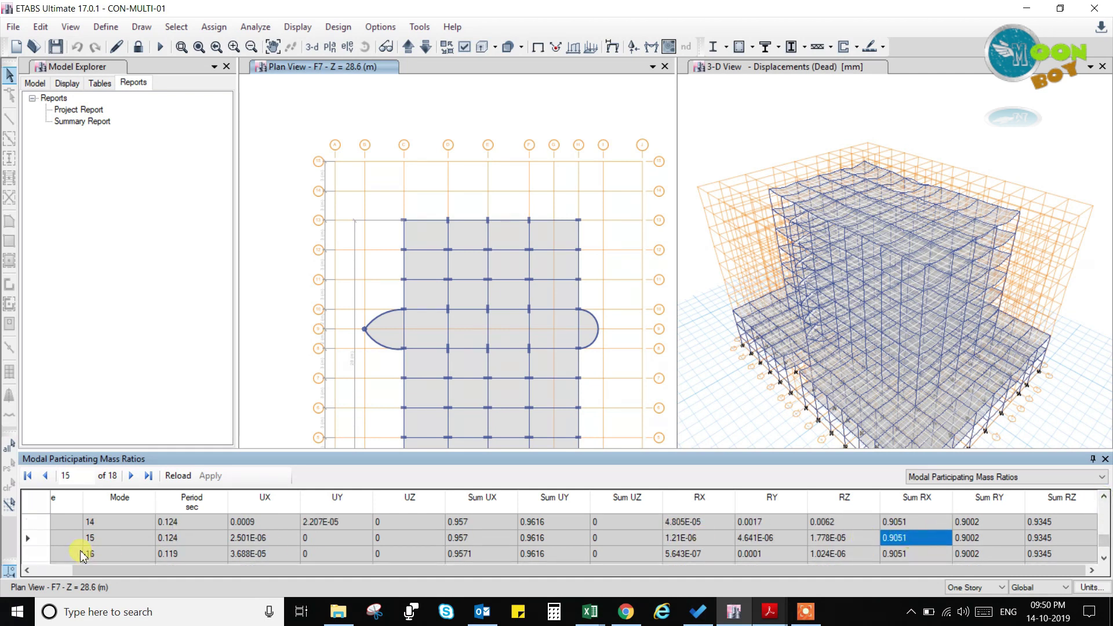
{"action": "left_click", "coordinate": [29, 538]}
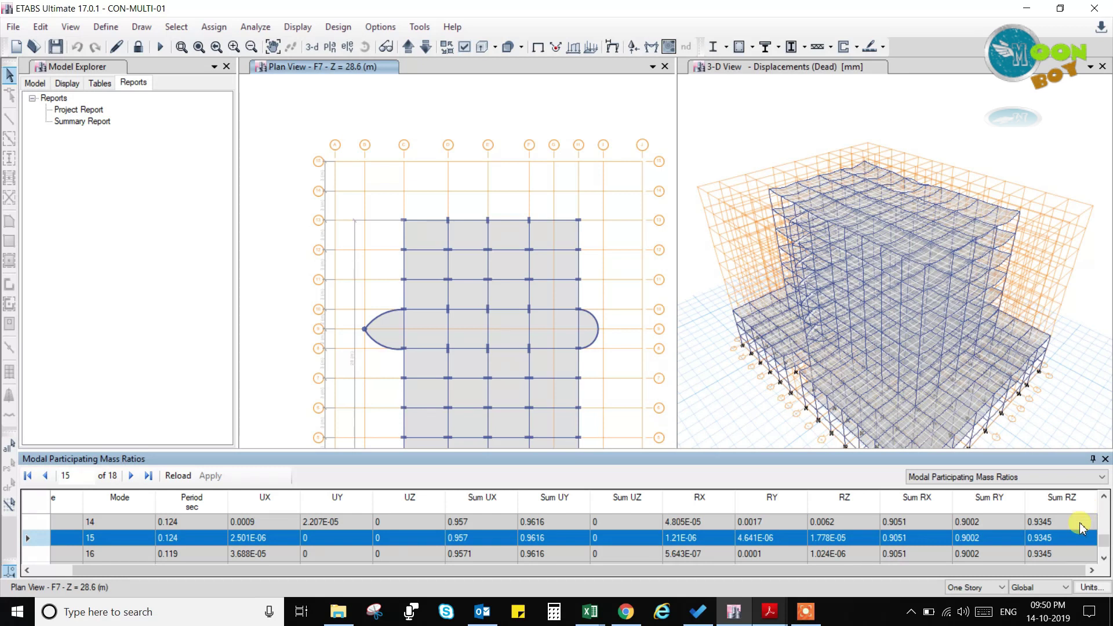
{"action": "left_click", "coordinate": [1105, 459]}
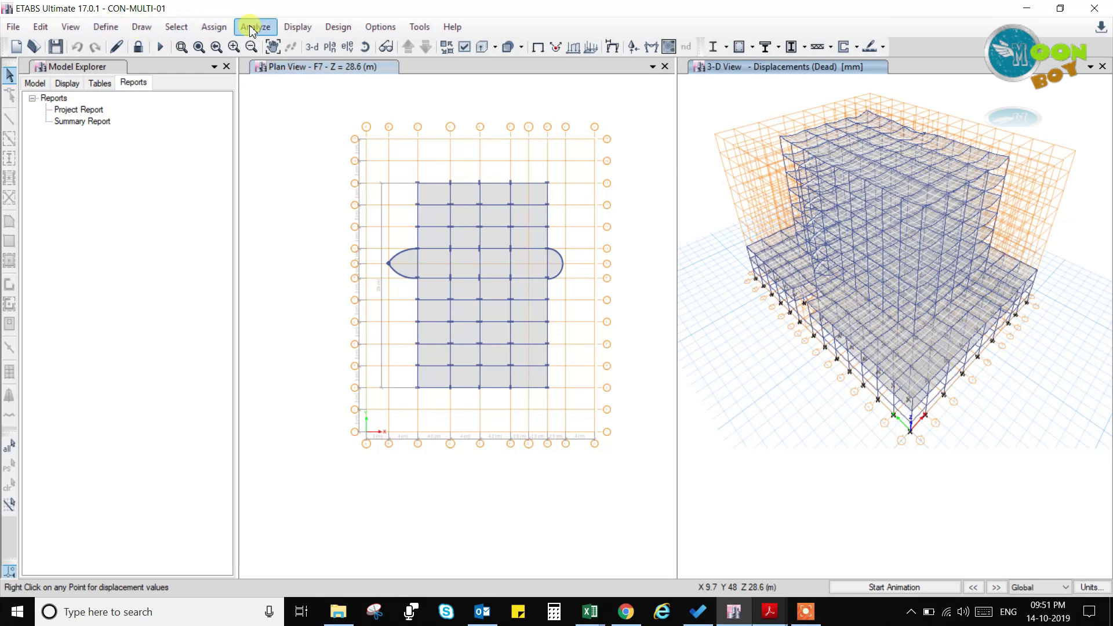
{"action": "left_click", "coordinate": [105, 29]}
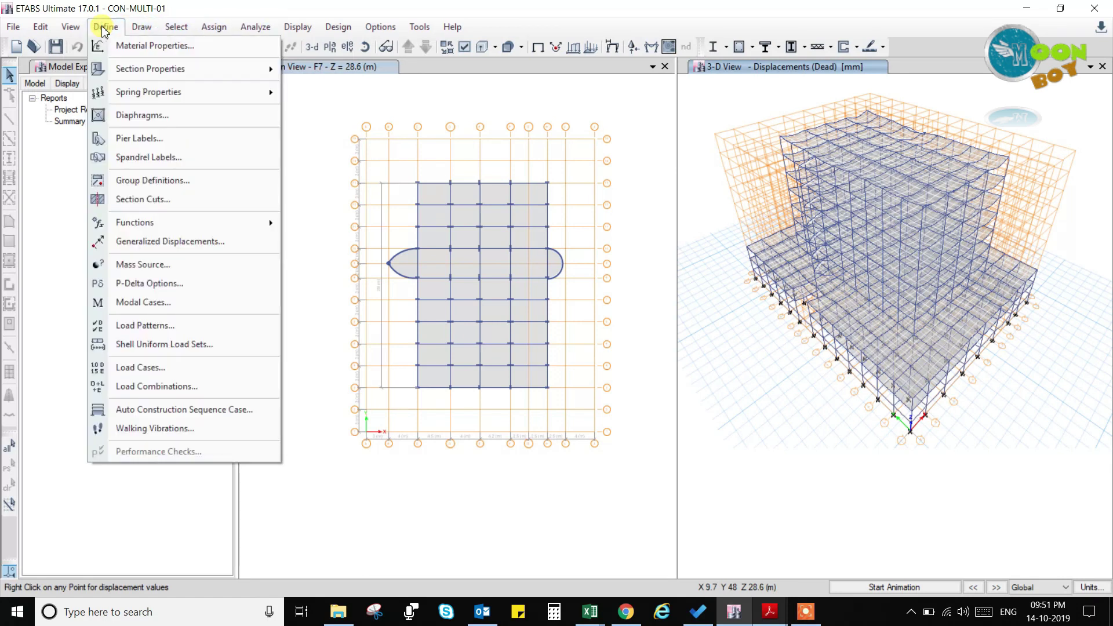
{"action": "left_click", "coordinate": [144, 326]}
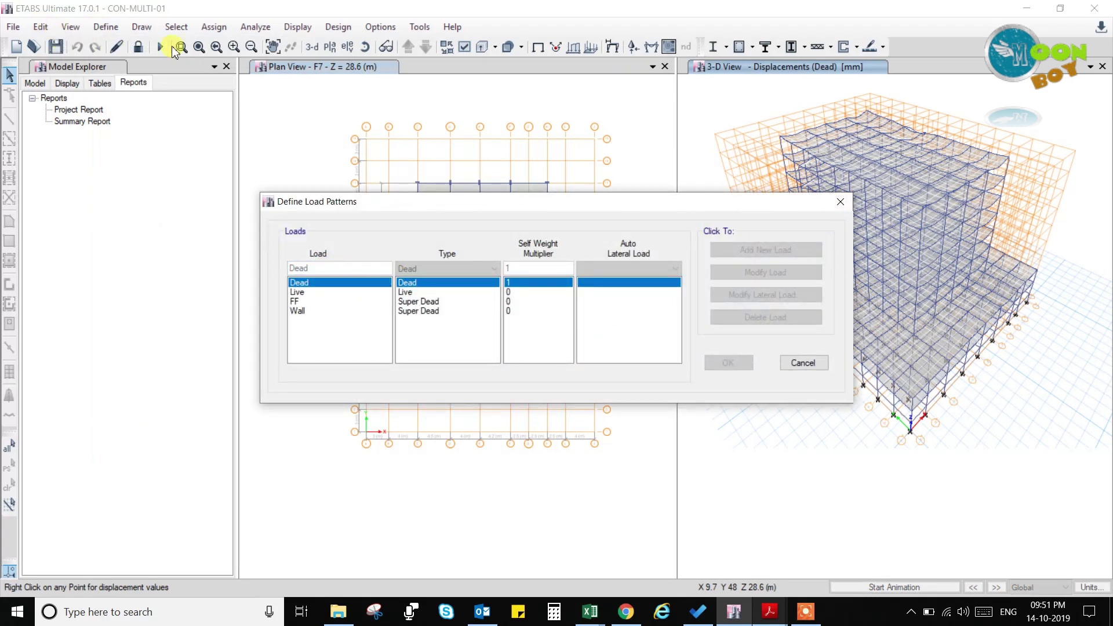
{"action": "left_click", "coordinate": [840, 202]}
Unlock the model, accepting deletion of the analysis results, and open the load pattern definitions with the Dead pattern's name selected
{"action": "left_click", "coordinate": [138, 46]}
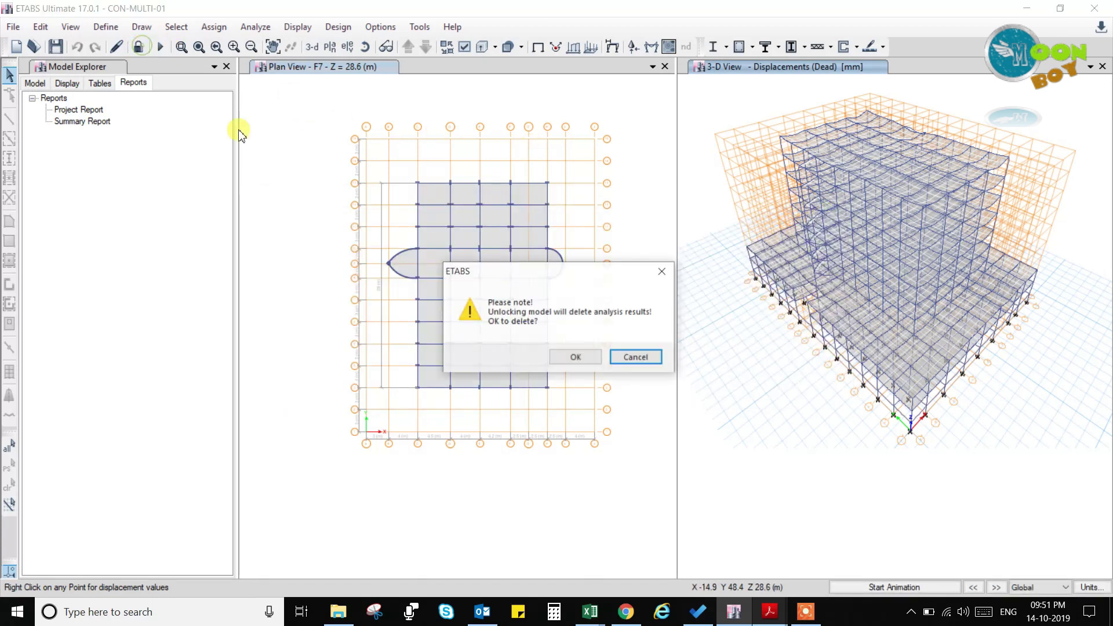
{"action": "left_click", "coordinate": [574, 358]}
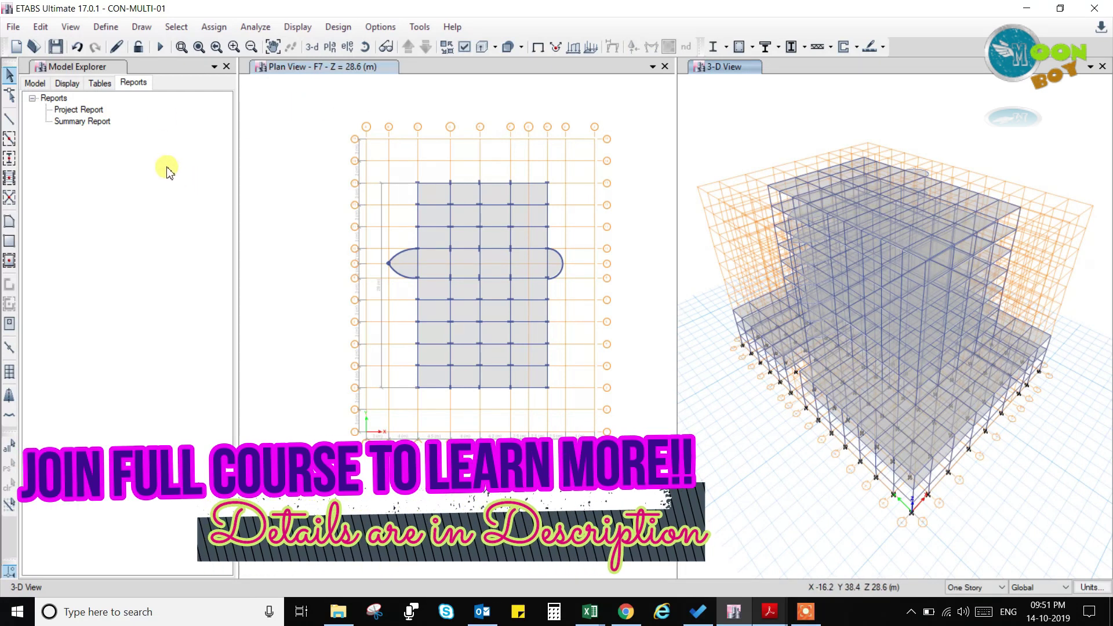
{"action": "left_click", "coordinate": [106, 26]}
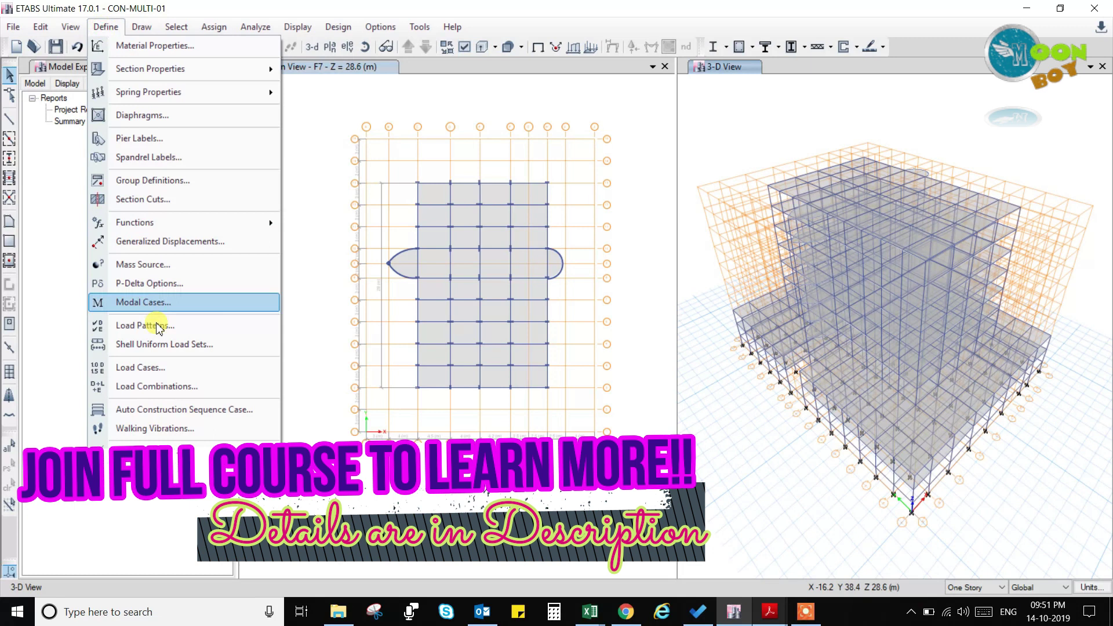
{"action": "left_click", "coordinate": [149, 326]}
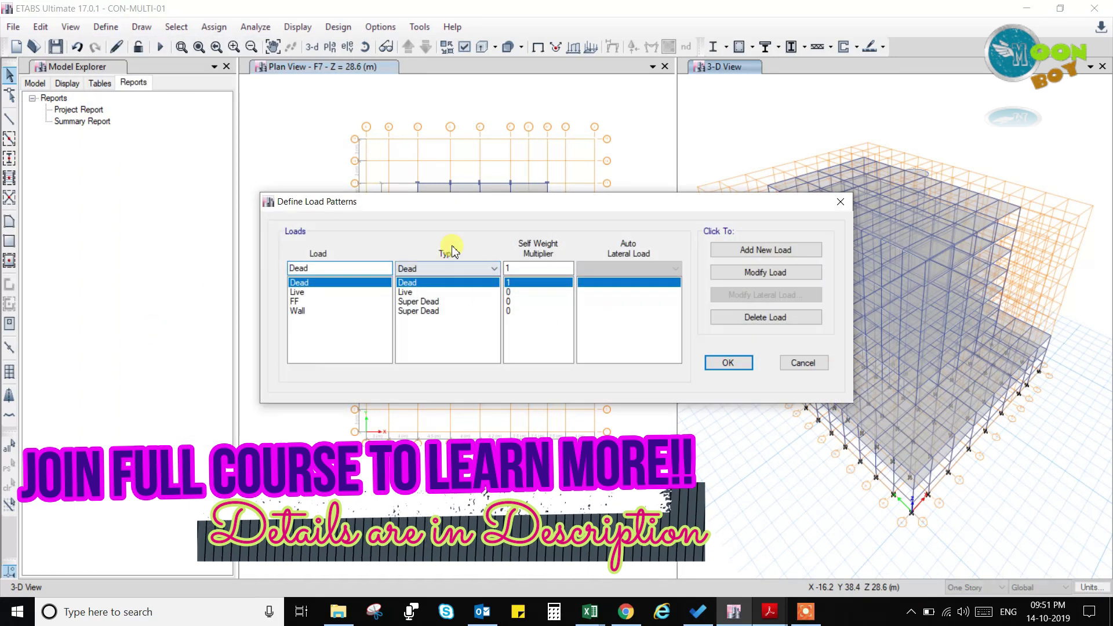
{"action": "left_click_drag", "start_coordinate": [430, 204], "coordinate": [506, 203]}
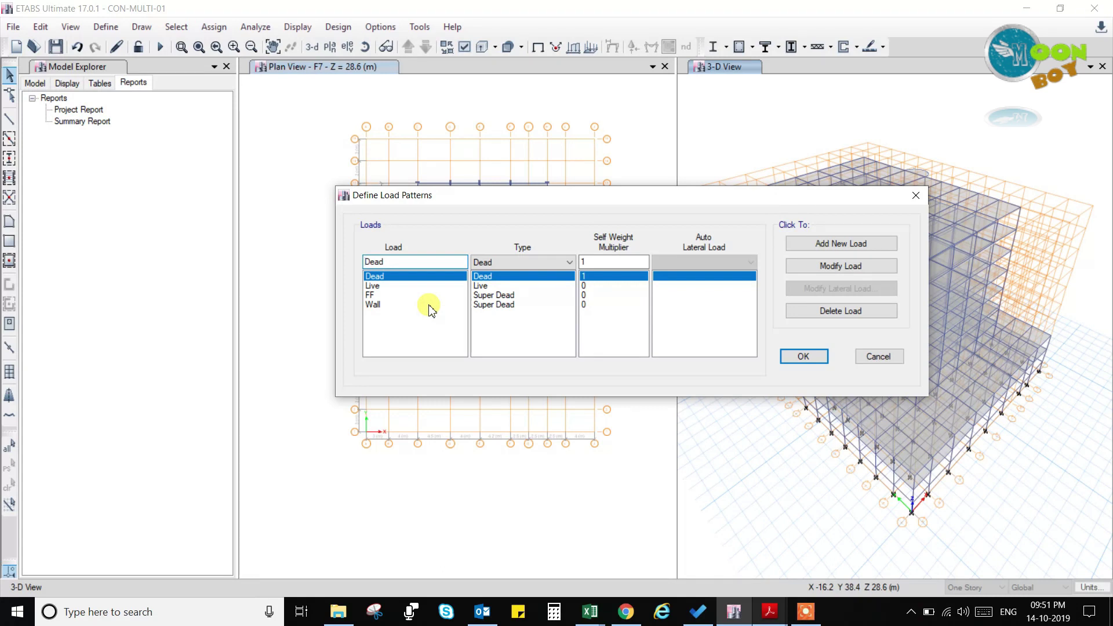
{"action": "double_click", "coordinate": [428, 263]}
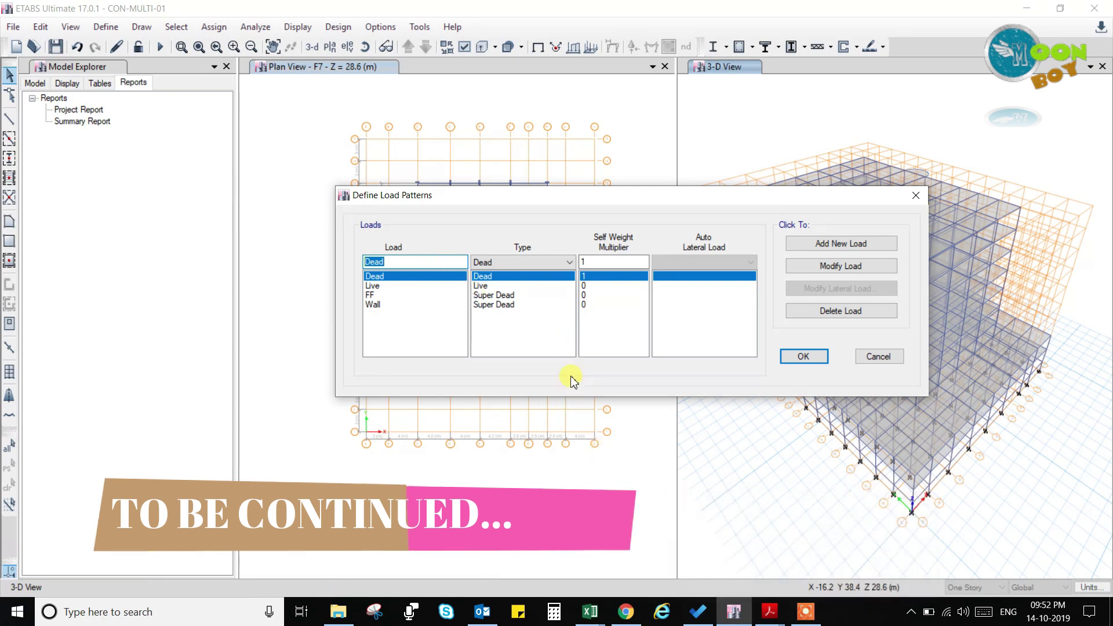
Switch to Adobe Acrobat Reader and view the seismic zone map of India in 1893-Part 1-2016.pdf
{"action": "mouse_move", "coordinate": [769, 612]}
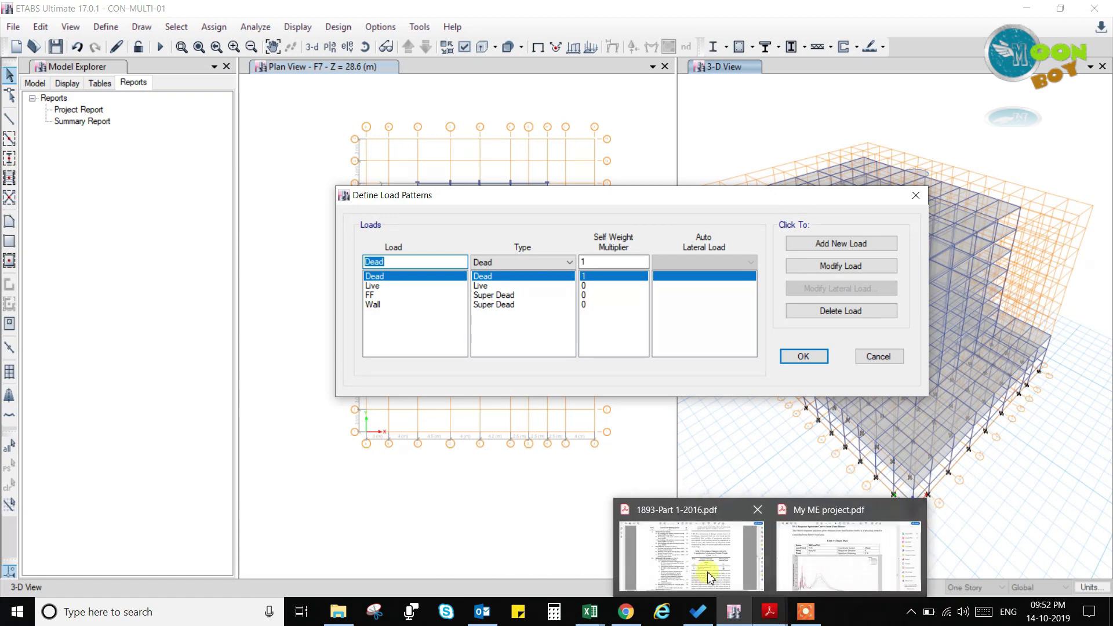
{"action": "left_click", "coordinate": [709, 577]}
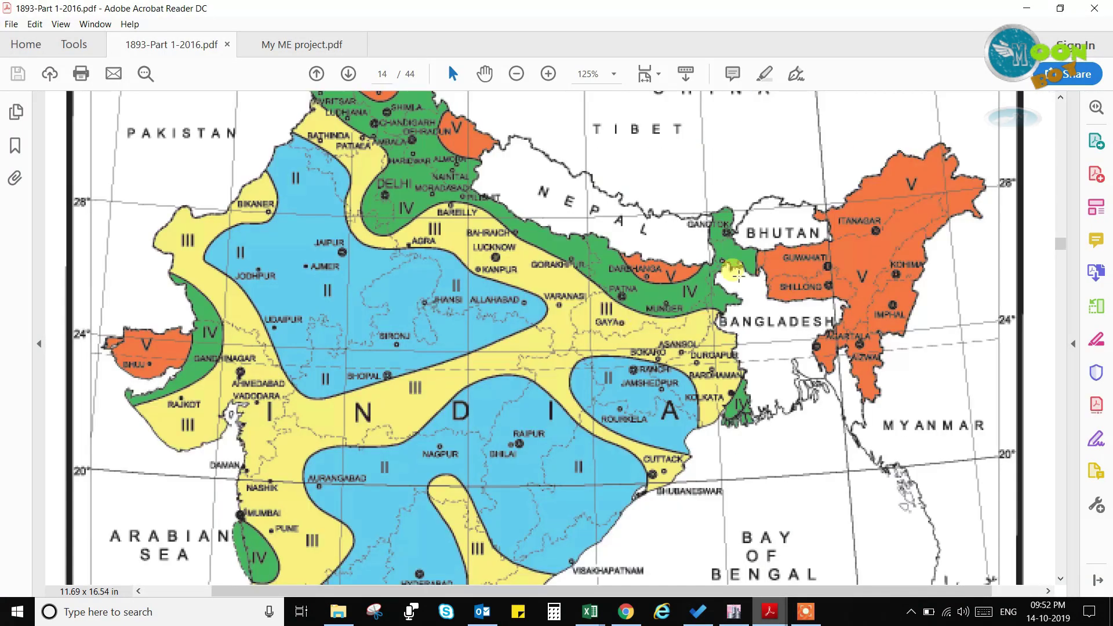